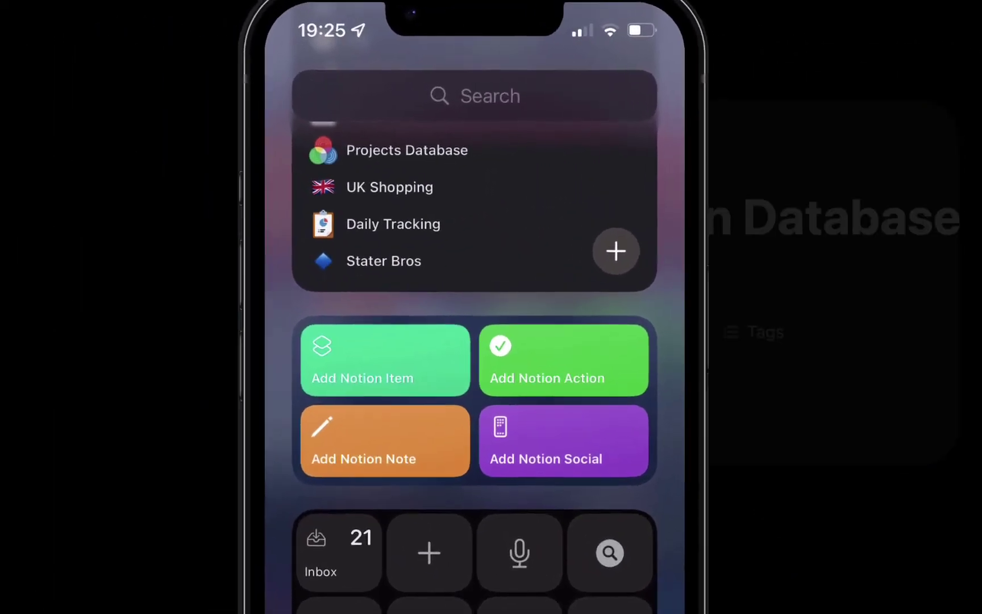
- Run the Add Notion Item shortcut and submit 'Enter an item' as the test entry
{"action": "left_click", "coordinate": [386, 360]}
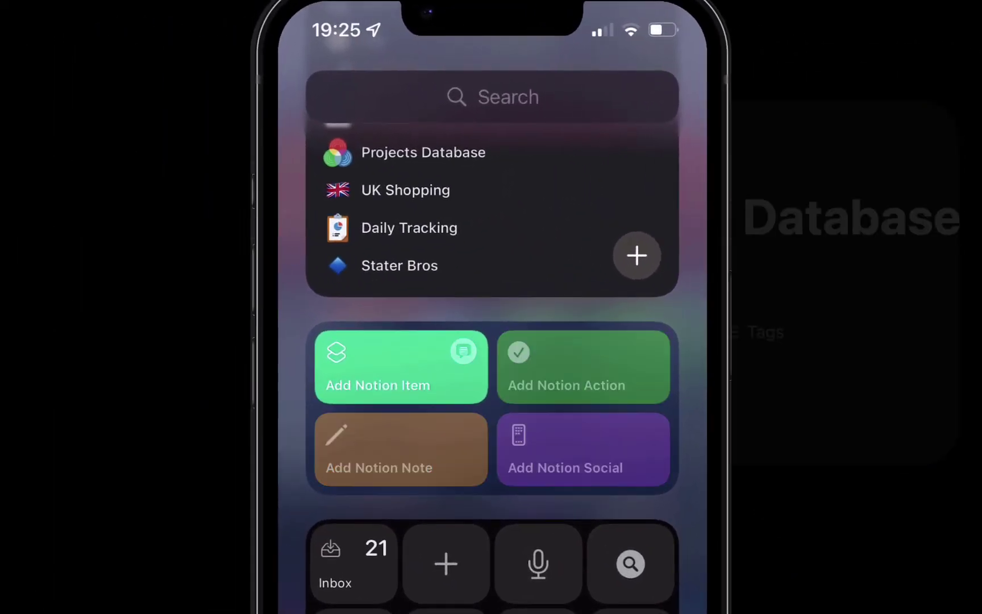
{"action": "type", "text": "En"}
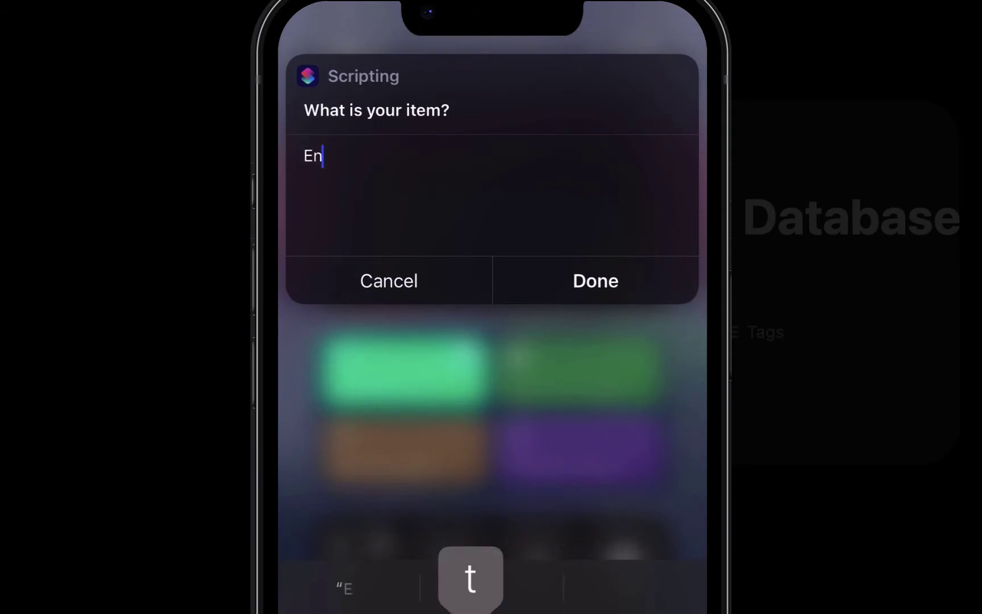
{"action": "type", "text": "ter an item"}
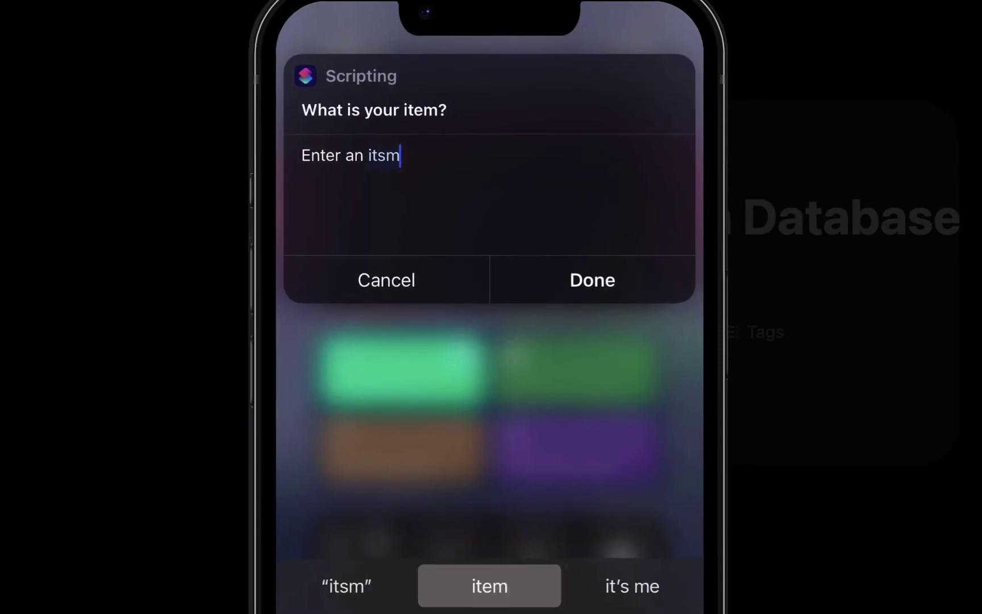
{"action": "key", "text": "Return"}
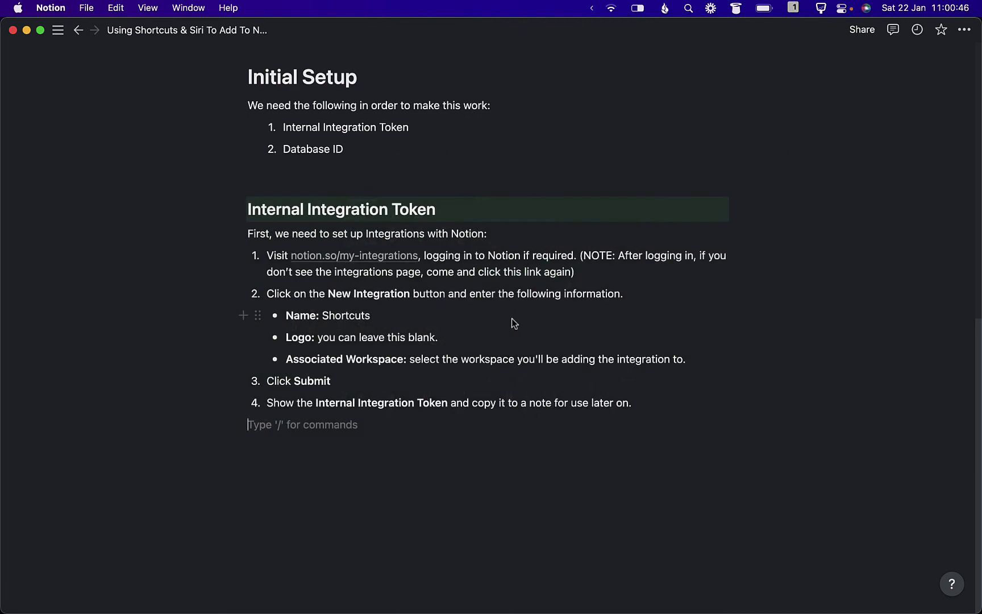
- Follow the notion.so/my-integrations link from the Internal Integration Token section
{"action": "mouse_move", "coordinate": [329, 259]}
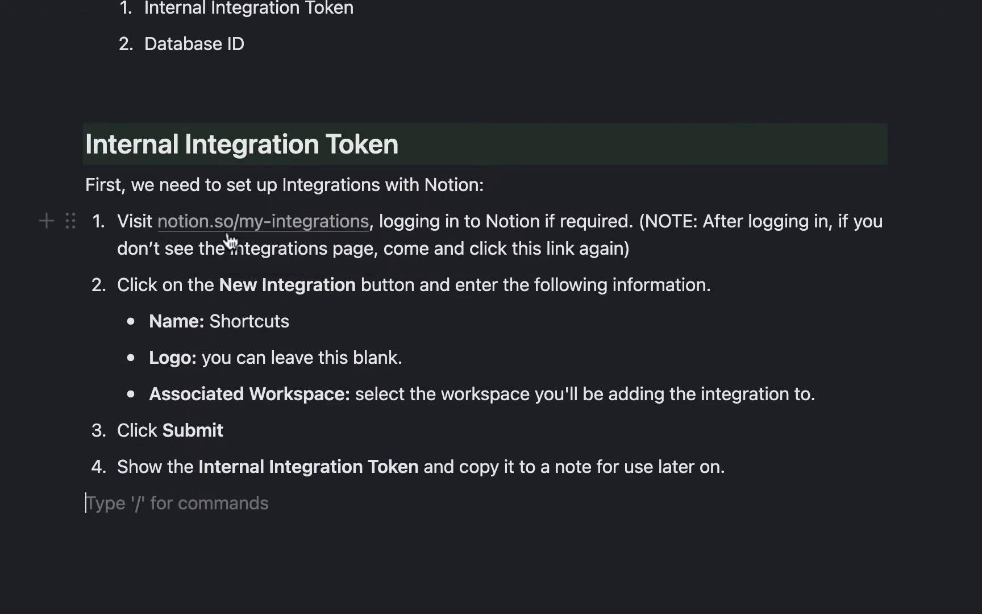
{"action": "left_click", "coordinate": [262, 224]}
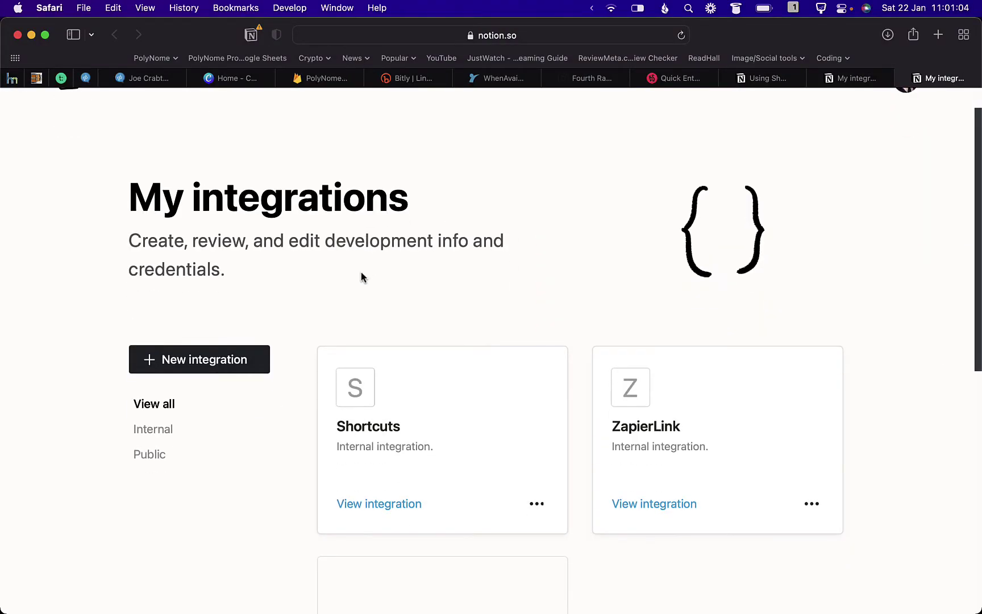
- Create a new Notion integration named ShortcutsDemo in the current workspace
{"action": "left_click", "coordinate": [219, 362]}
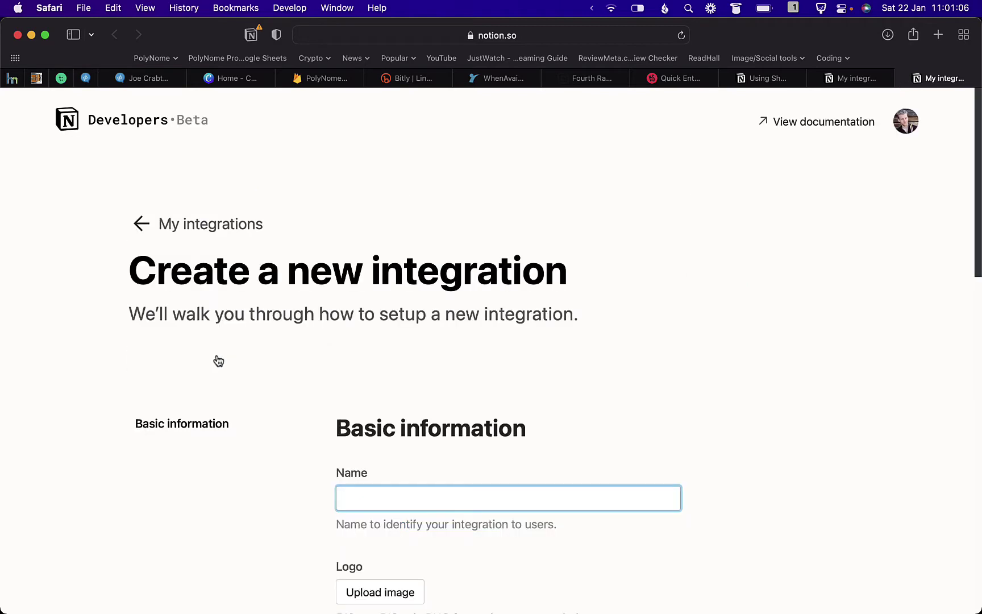
{"action": "scroll", "coordinate": [483, 335], "scroll_direction": "down", "scroll_amount": 3}
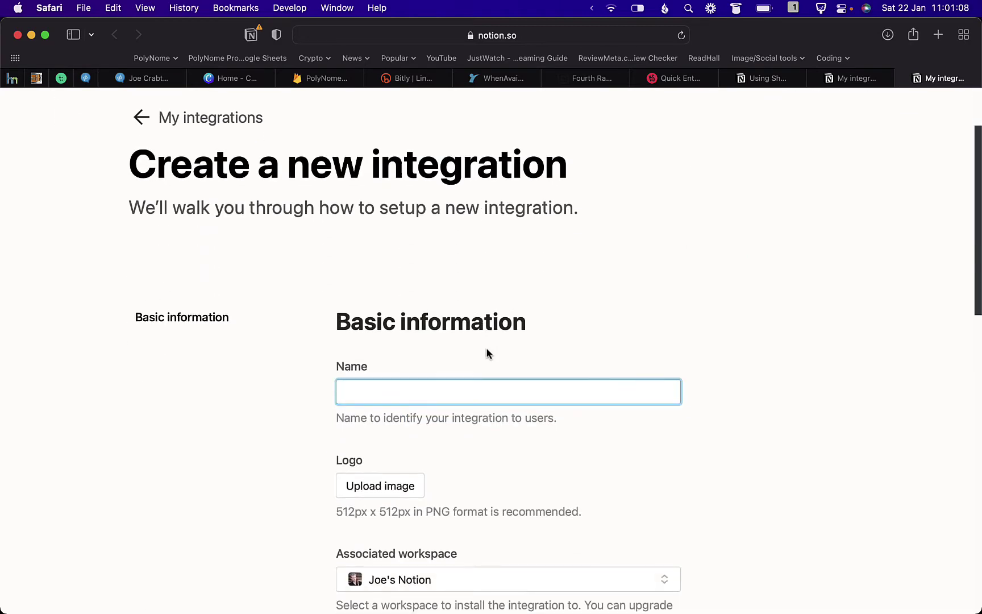
{"action": "type", "text": "ShortcutsDemo"}
{"action": "scroll", "coordinate": [611, 382], "scroll_direction": "down", "scroll_amount": 3}
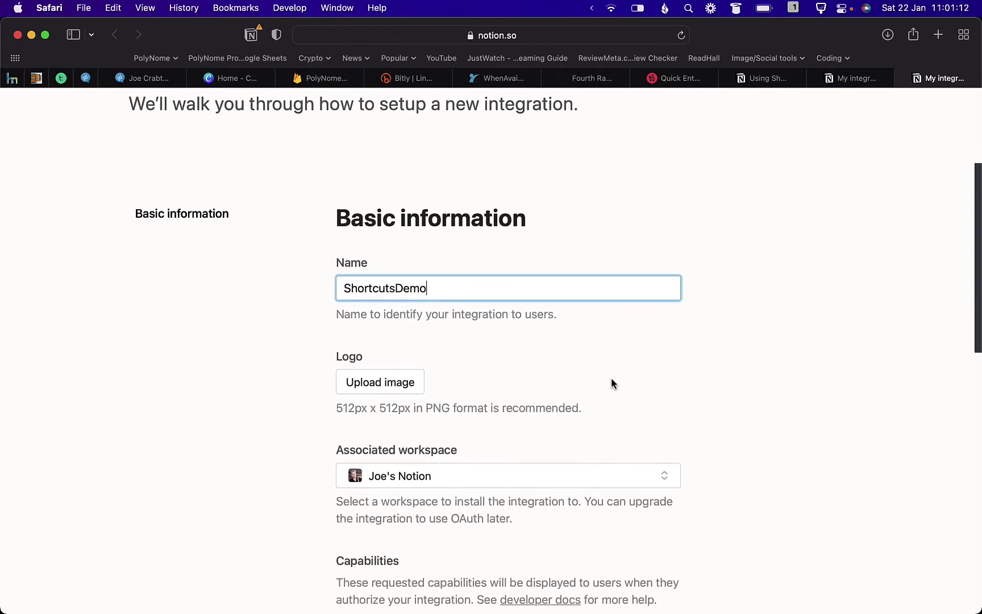
{"action": "scroll", "coordinate": [432, 375], "scroll_direction": "down", "scroll_amount": 2}
{"action": "left_click", "coordinate": [498, 399]}
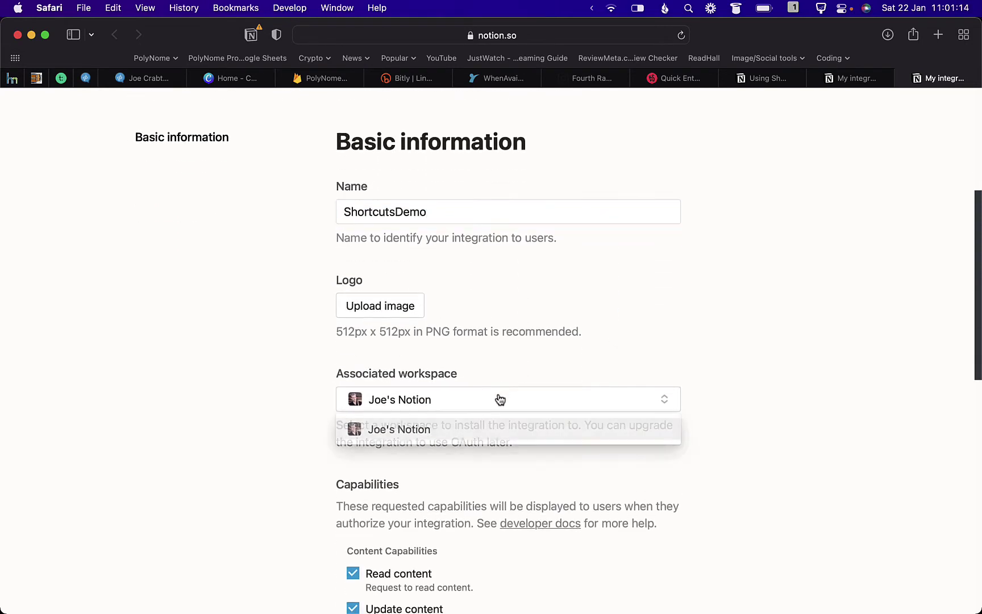
{"action": "left_click", "coordinate": [528, 369]}
{"action": "scroll", "coordinate": [573, 367], "scroll_direction": "down", "scroll_amount": 5}
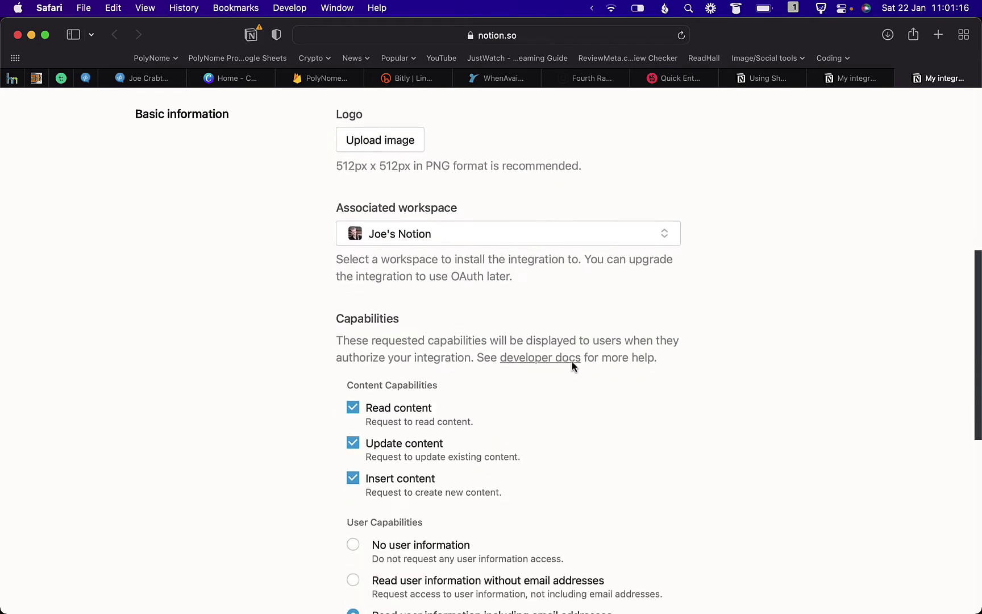
{"action": "scroll", "coordinate": [595, 428], "scroll_direction": "down", "scroll_amount": 10}
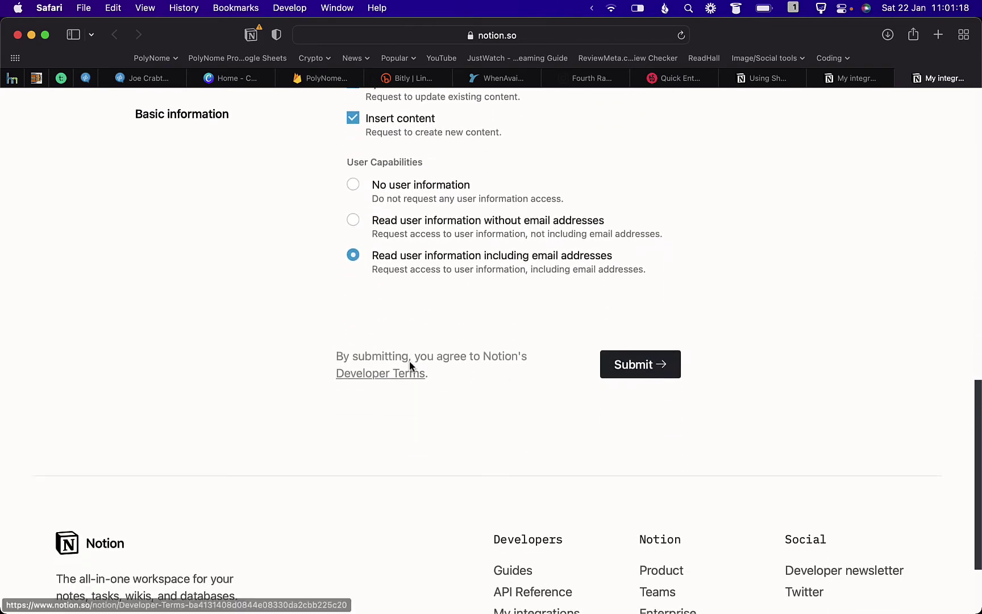
{"action": "left_click", "coordinate": [652, 365]}
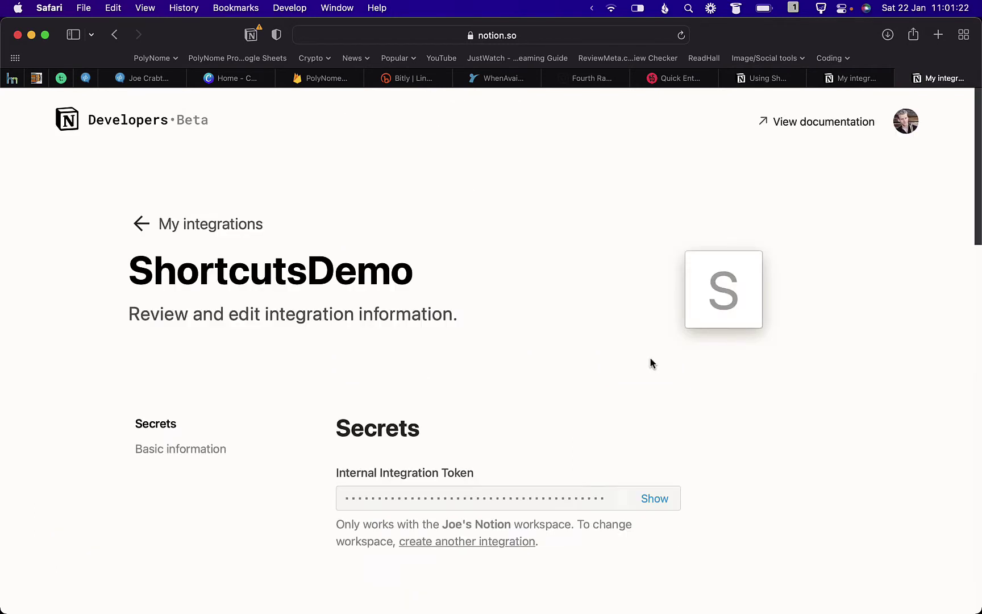
- Reveal and copy the ShortcutsDemo internal integration token
{"action": "scroll", "coordinate": [651, 361], "scroll_direction": "down", "scroll_amount": 4}
{"action": "left_click", "coordinate": [654, 374]}
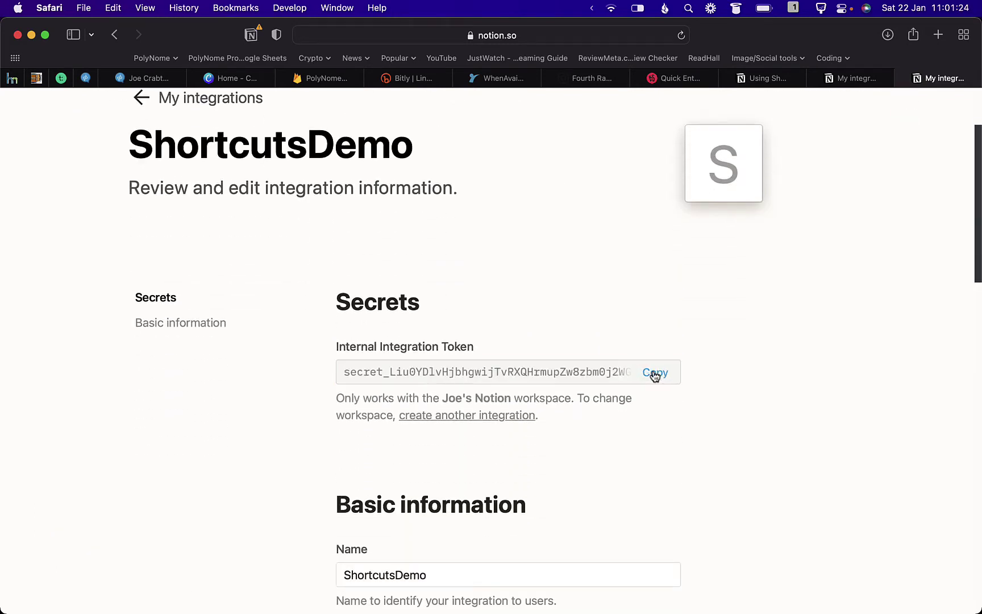
{"action": "left_click", "coordinate": [658, 377]}
{"action": "key", "text": "super+Tab"}
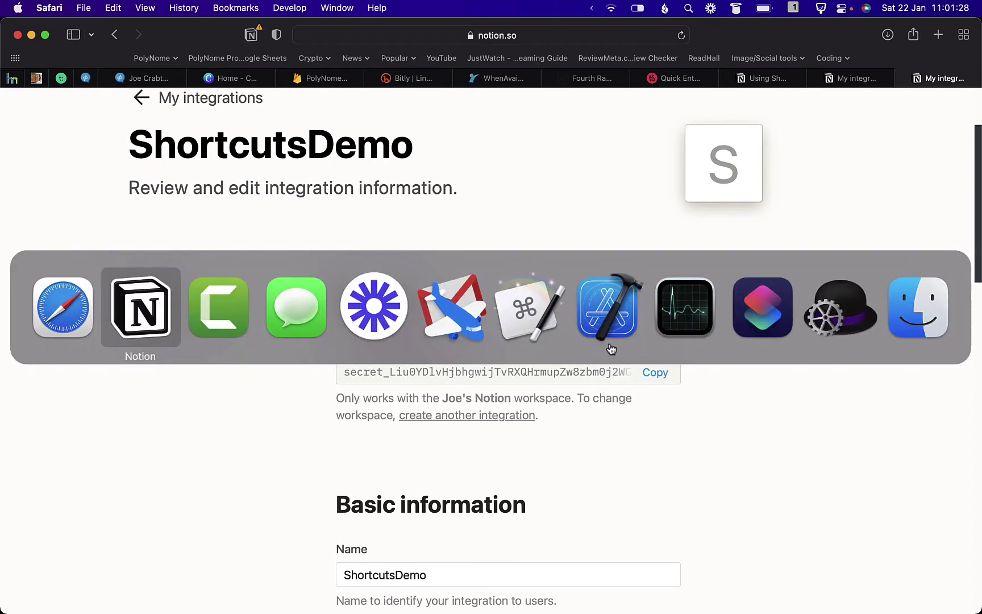
- Insert an inline table database named Example via /table and open it as a page
{"action": "key", "text": "Escape"}
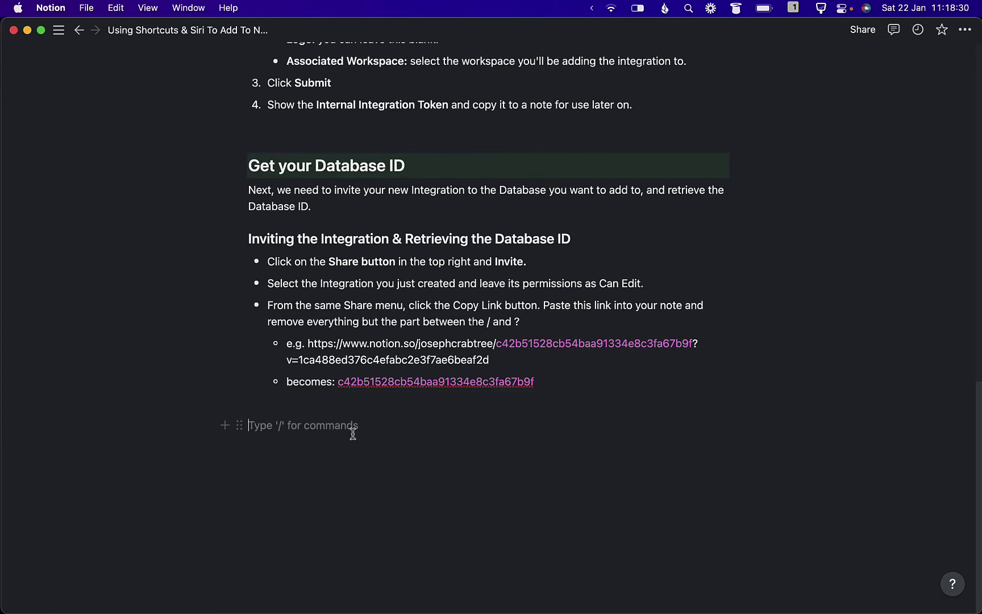
{"action": "type", "text": "/tabl"}
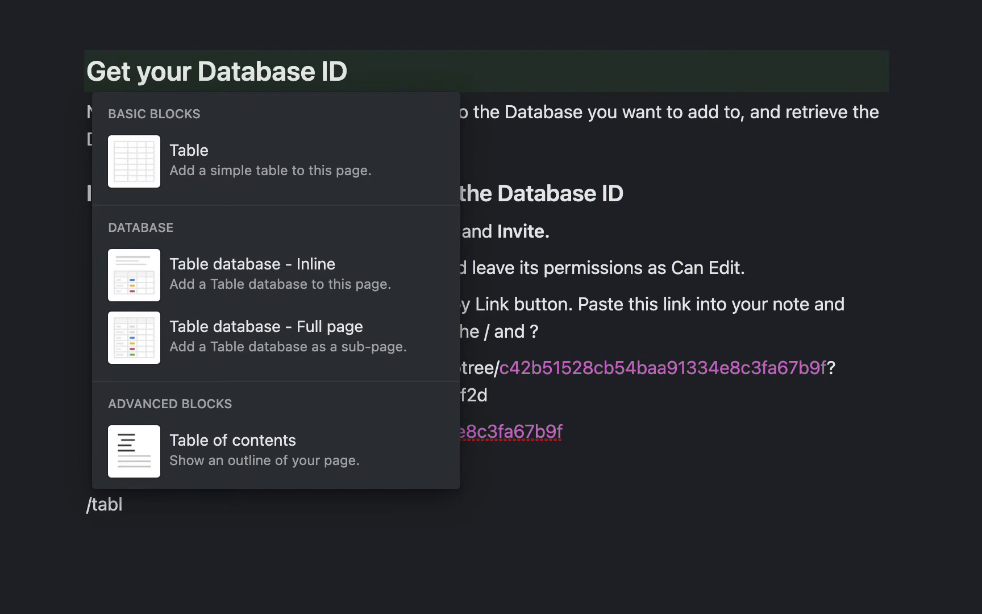
{"action": "key", "text": "Down"}
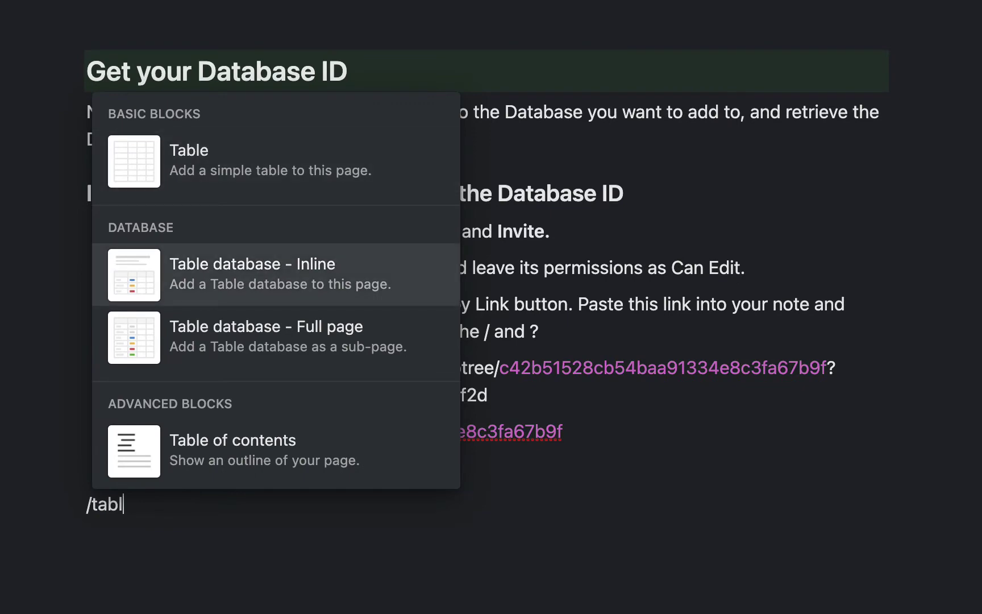
{"action": "key", "text": "Return"}
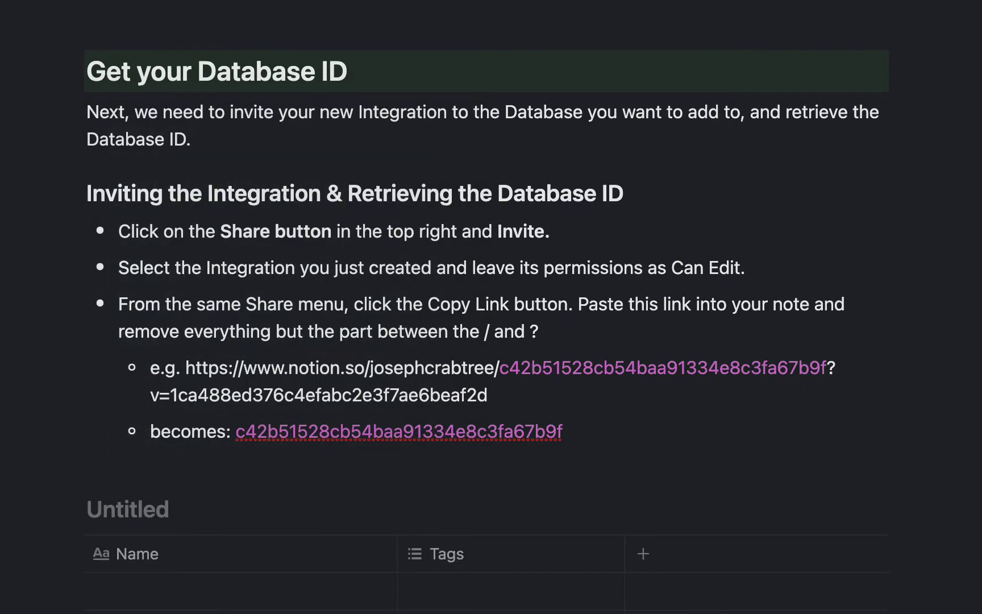
{"action": "type", "text": "Example"}
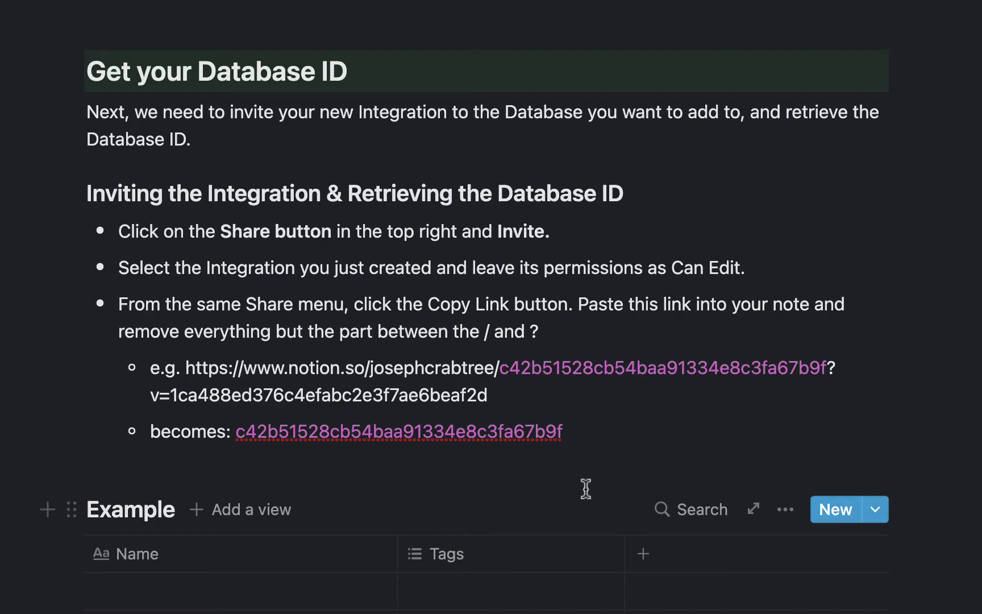
{"action": "left_click", "coordinate": [787, 511]}
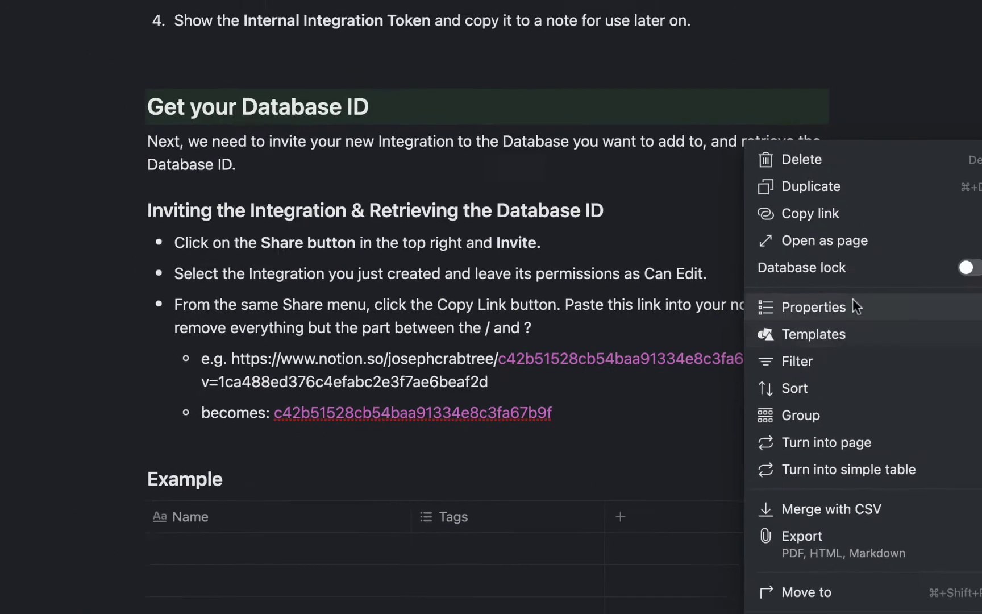
{"action": "left_click", "coordinate": [864, 243]}
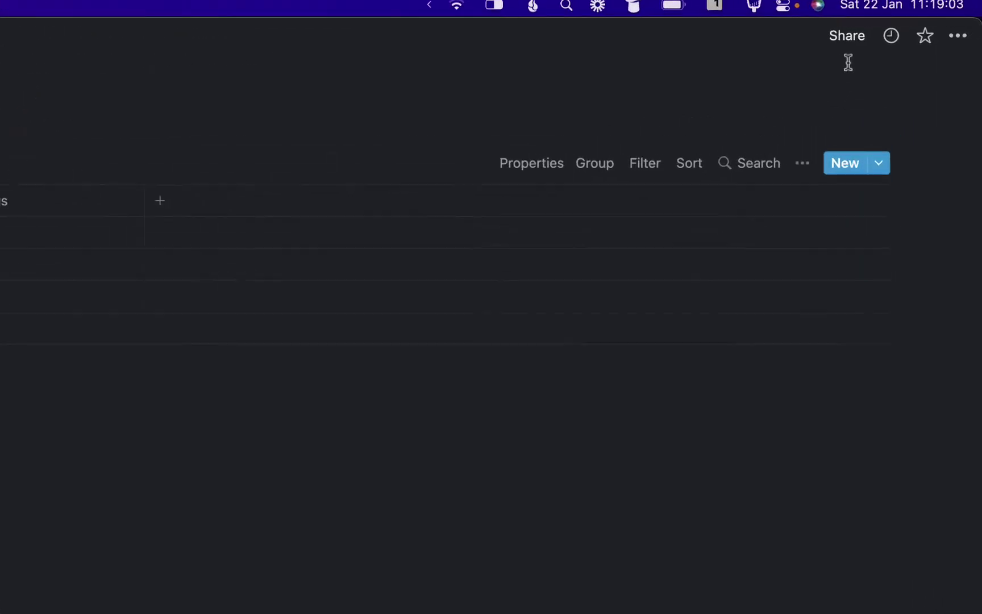
- Invite ShortcutsDemo with Can edit access to the Example database and copy its link
{"action": "left_click", "coordinate": [825, 41]}
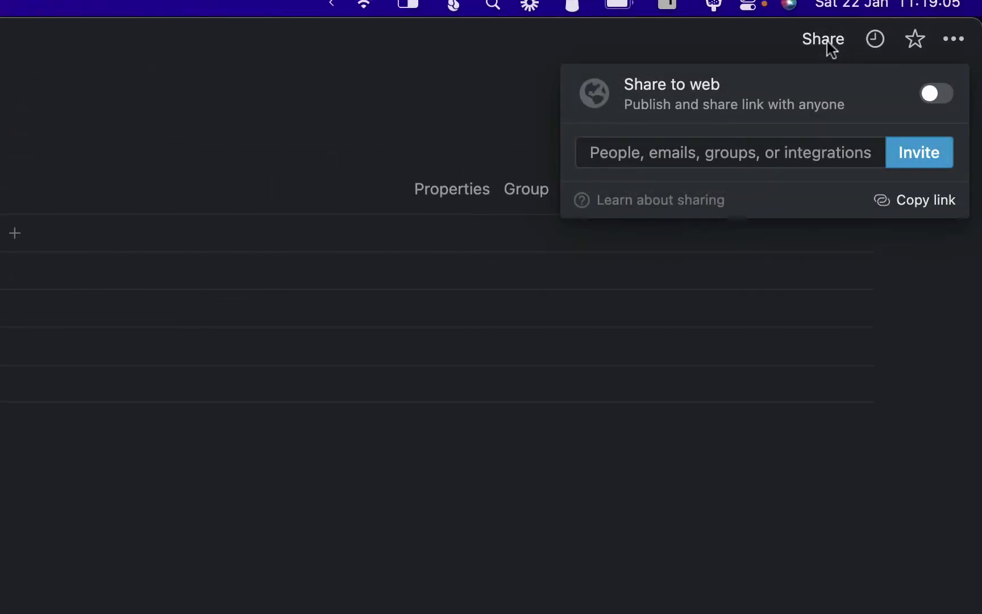
{"action": "left_click", "coordinate": [918, 160]}
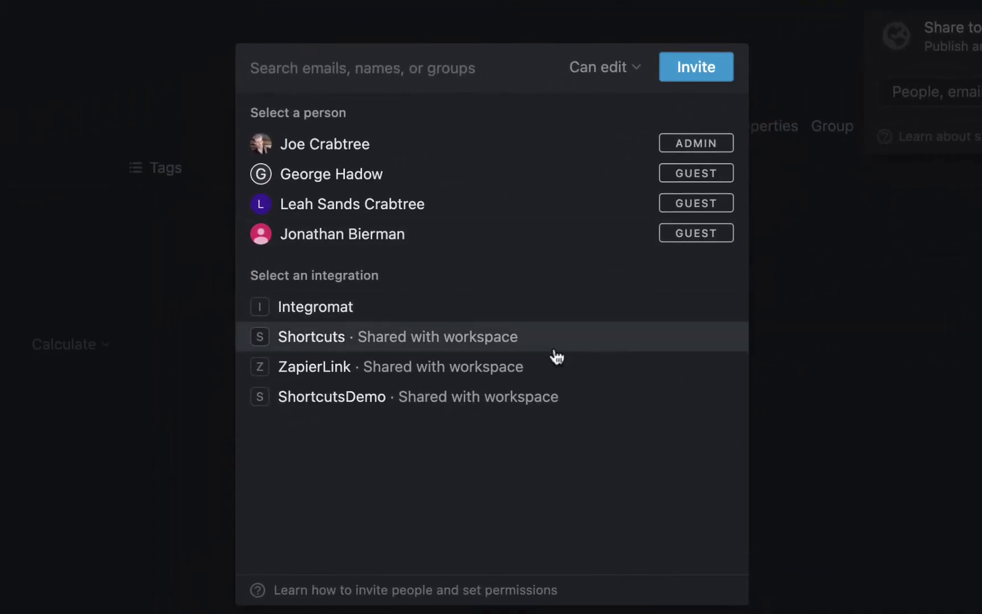
{"action": "left_click", "coordinate": [429, 401]}
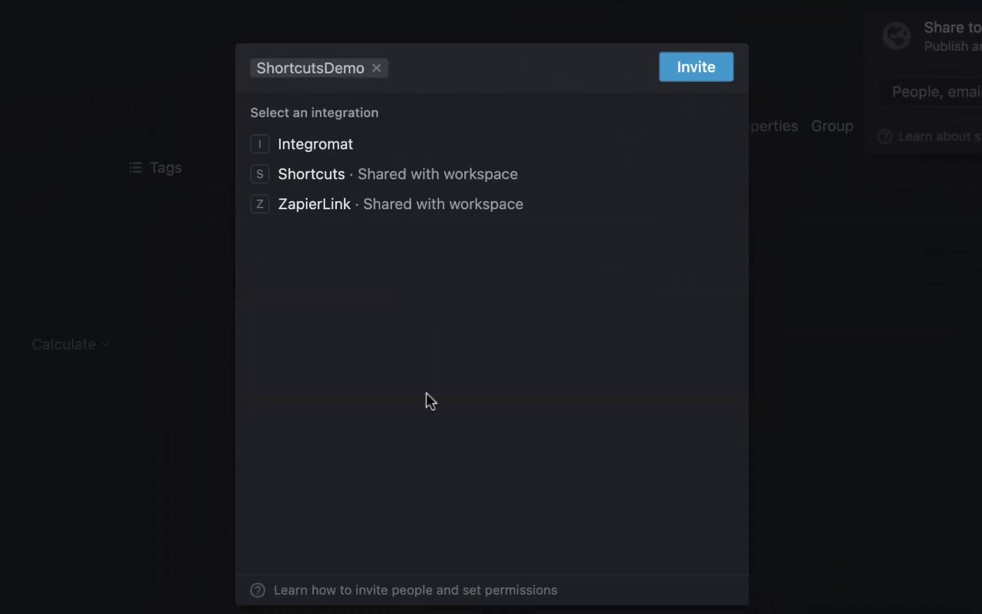
{"action": "left_click", "coordinate": [689, 74]}
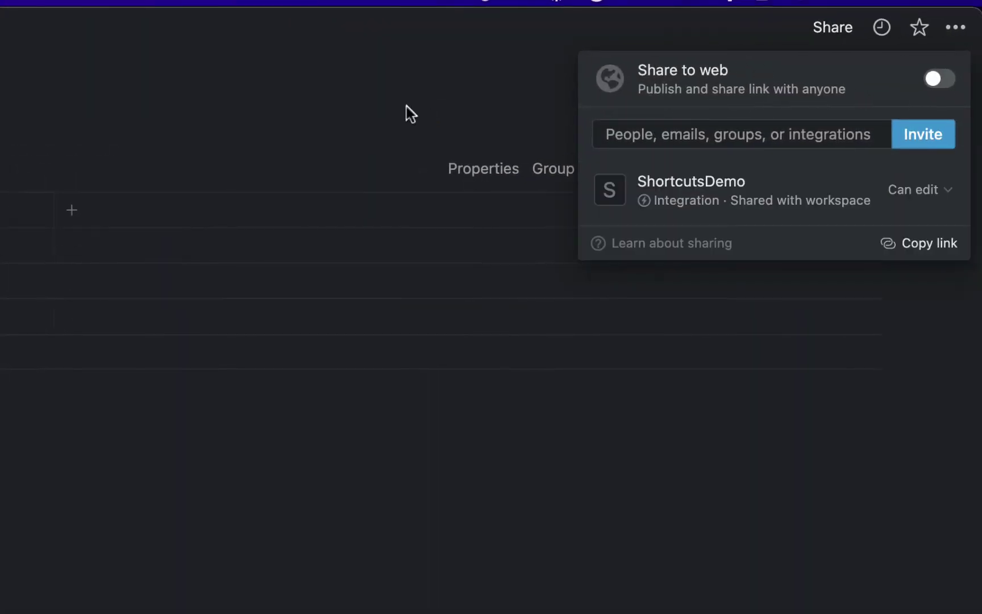
{"action": "mouse_move", "coordinate": [732, 199]}
{"action": "left_click", "coordinate": [912, 250]}
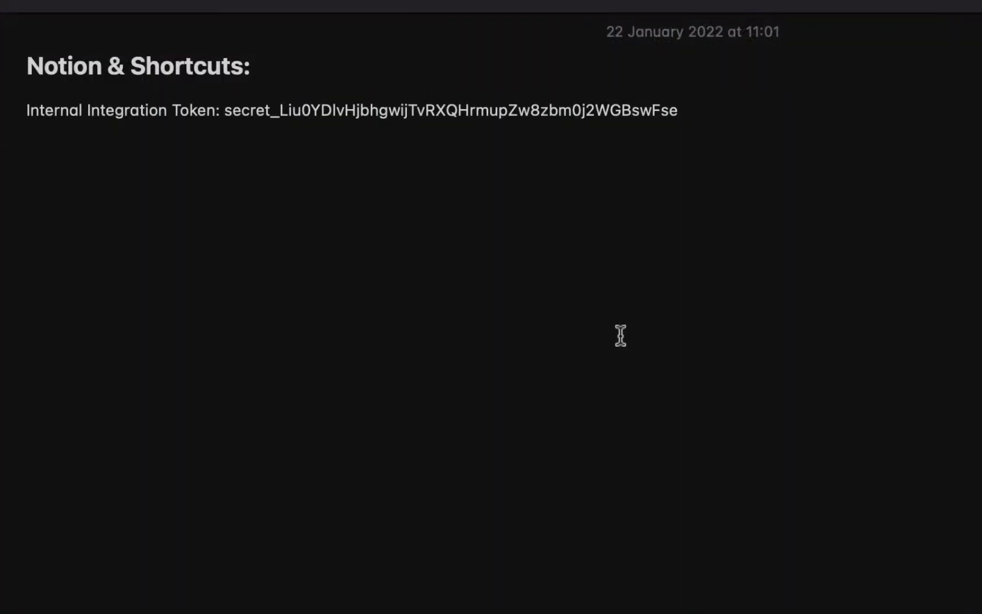
- Add a 'DBID:' line to the note with the pasted Example database link
{"action": "left_click", "coordinate": [621, 335]}
{"action": "key", "text": "Return"}
{"action": "type", "text": "DBID:"}
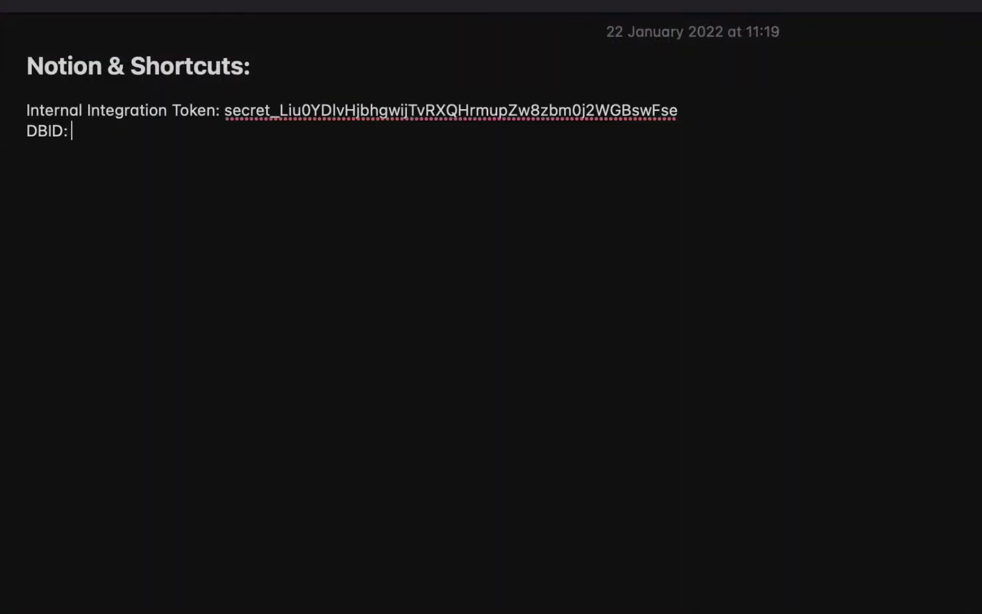
{"action": "key", "text": "super+v"}
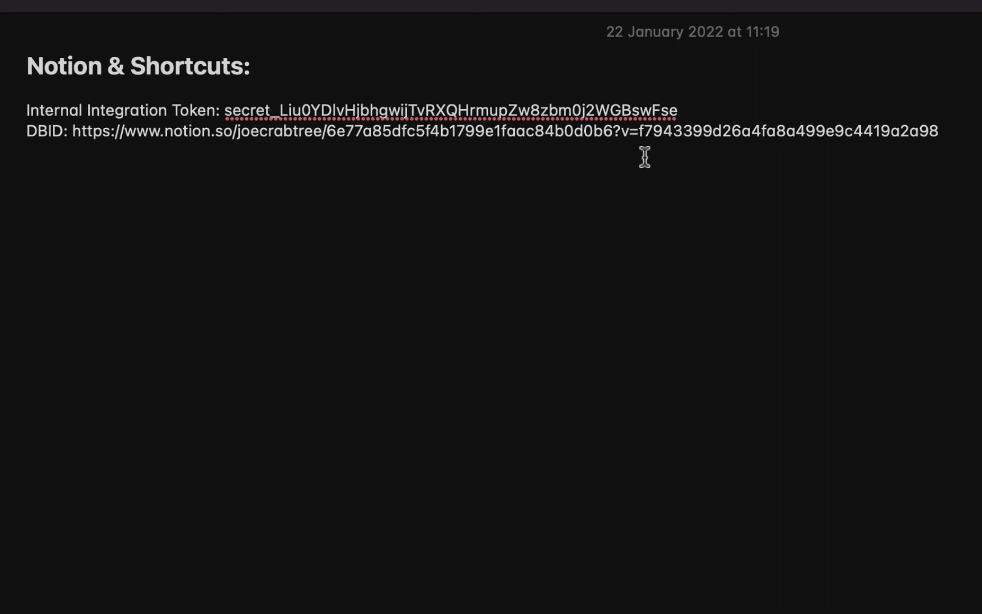
- Delete the '?v=' view parameter and the web address prefix, leaving the bare database ID
{"action": "left_click", "coordinate": [620, 131]}
{"action": "key", "text": "Left"}
{"action": "key", "text": "shift+Right"}
{"action": "key", "text": "shift+super+Right"}
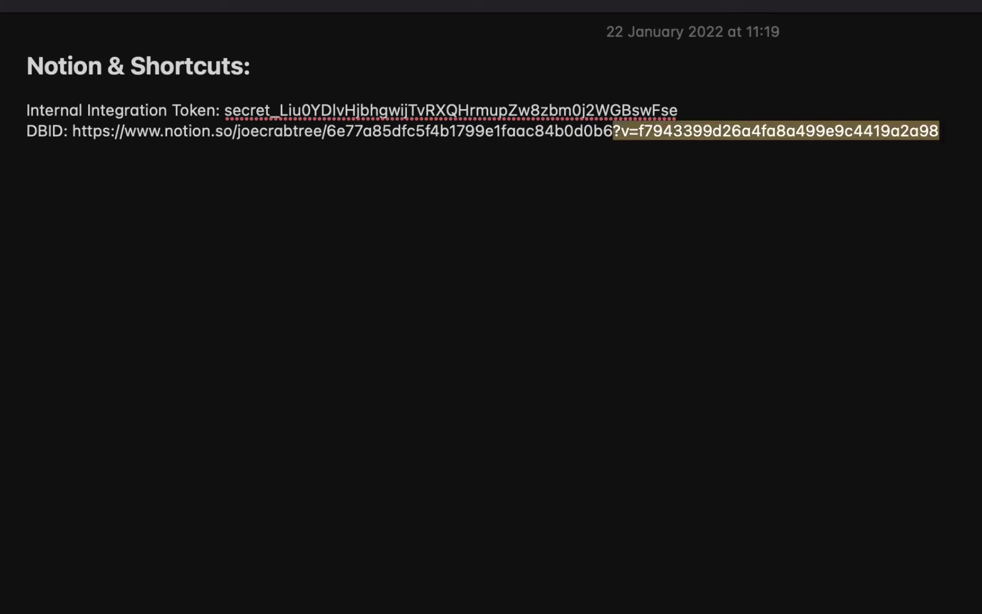
{"action": "key", "text": "BackSpace"}
{"action": "key", "text": "alt+Left"}
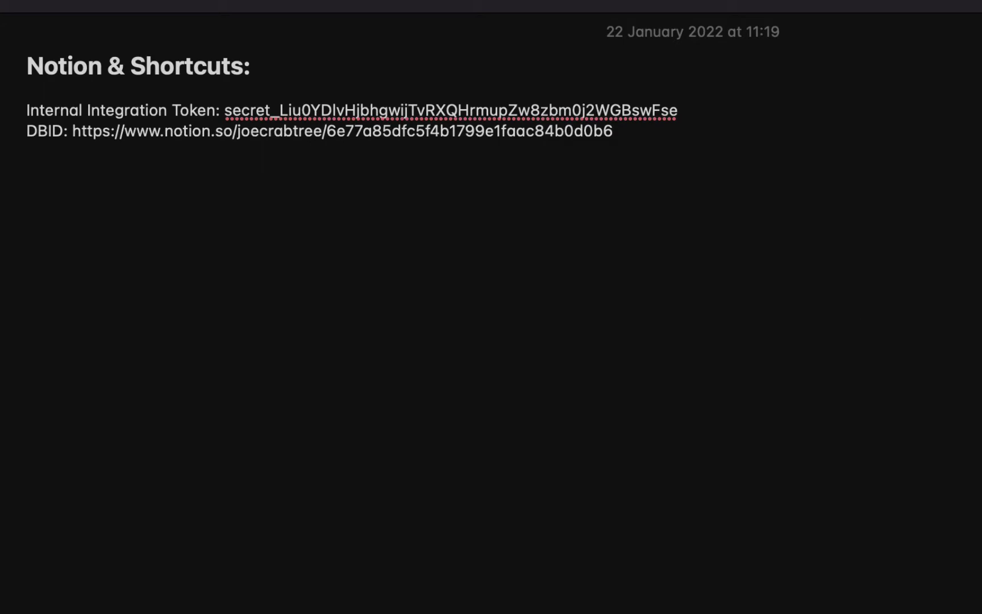
{"action": "key", "text": "shift+alt+Left"}
{"action": "key", "text": "shift+alt+Left"}
{"action": "key", "text": "shift+alt+Left"}
{"action": "key", "text": "shift+alt+Left"}
{"action": "key", "text": "shift+alt+Left"}
{"action": "key", "text": "shift+alt+Left"}
{"action": "key", "text": "shift+alt+Right"}
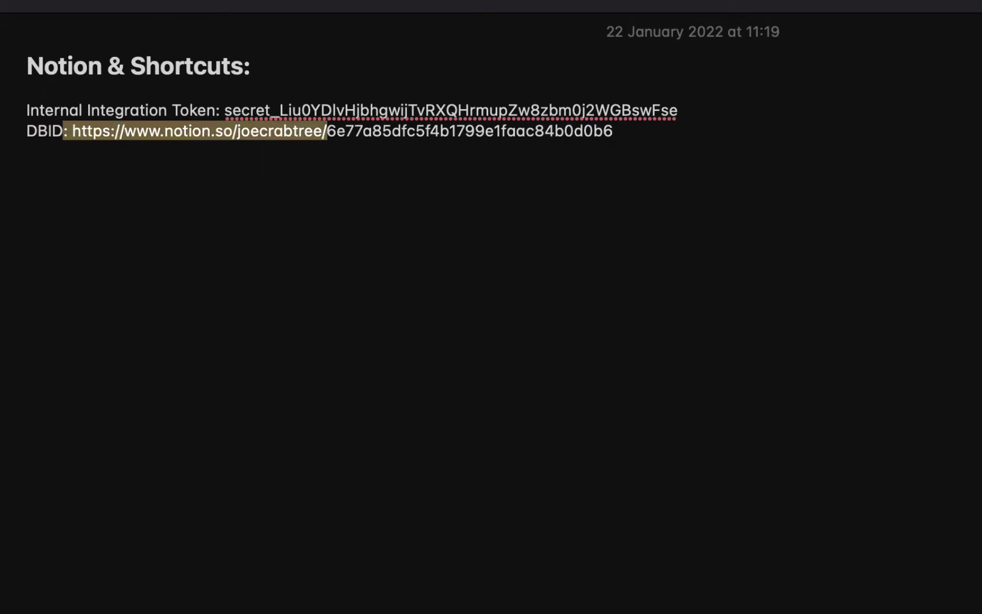
{"action": "key", "text": "shift+Right"}
{"action": "key", "text": "shift+Right"}
{"action": "key", "text": "BackSpace"}
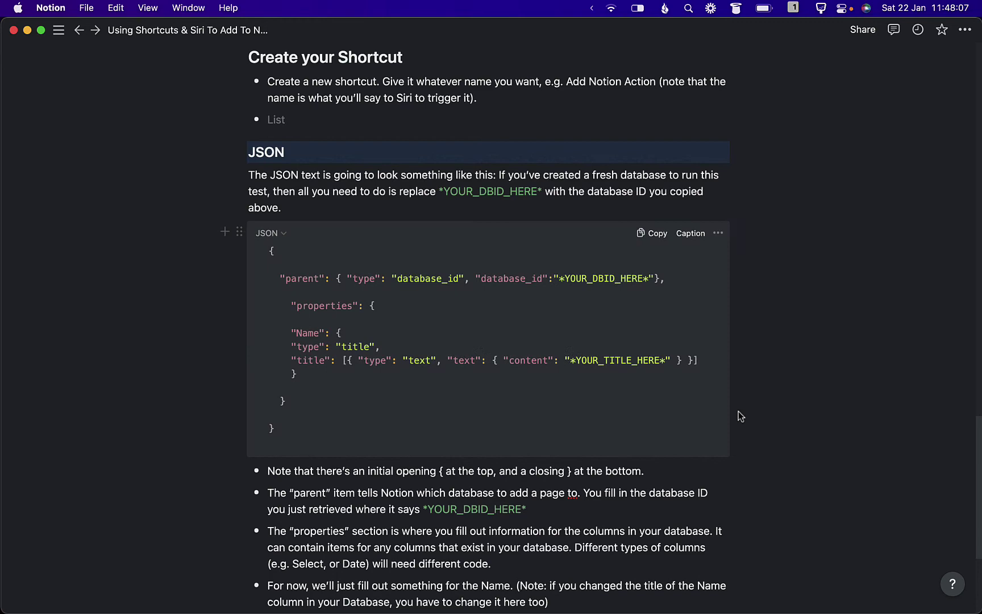
- Bring Shortcuts to the front, showing the Widget folder's three Add Notion shortcuts
{"action": "key", "text": "super+Tab"}
{"action": "key", "text": "super+Tab"}
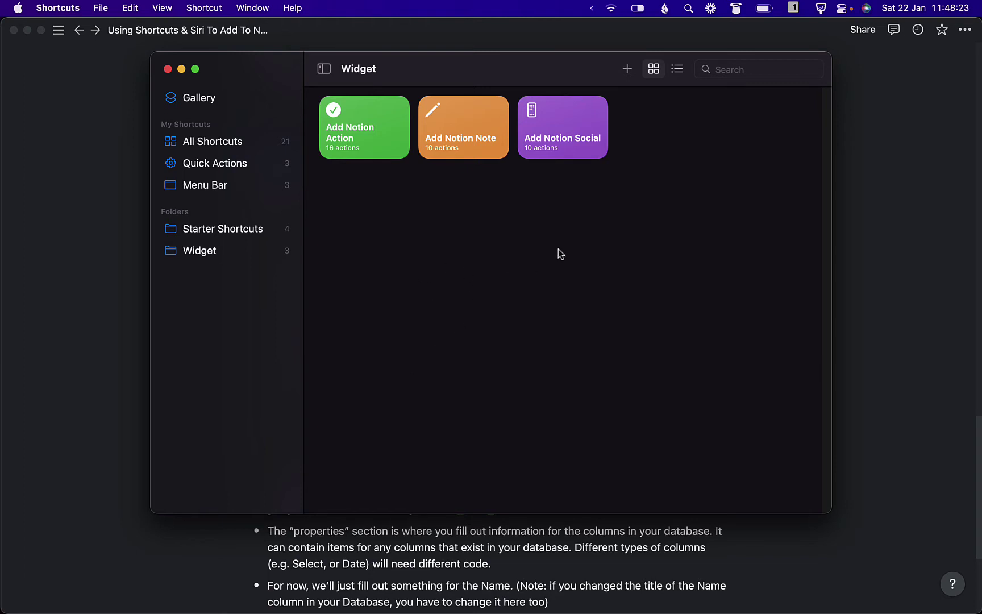
- Create a new shortcut named 'Add Notion Item' holding an empty Text action
{"action": "left_click", "coordinate": [628, 71]}
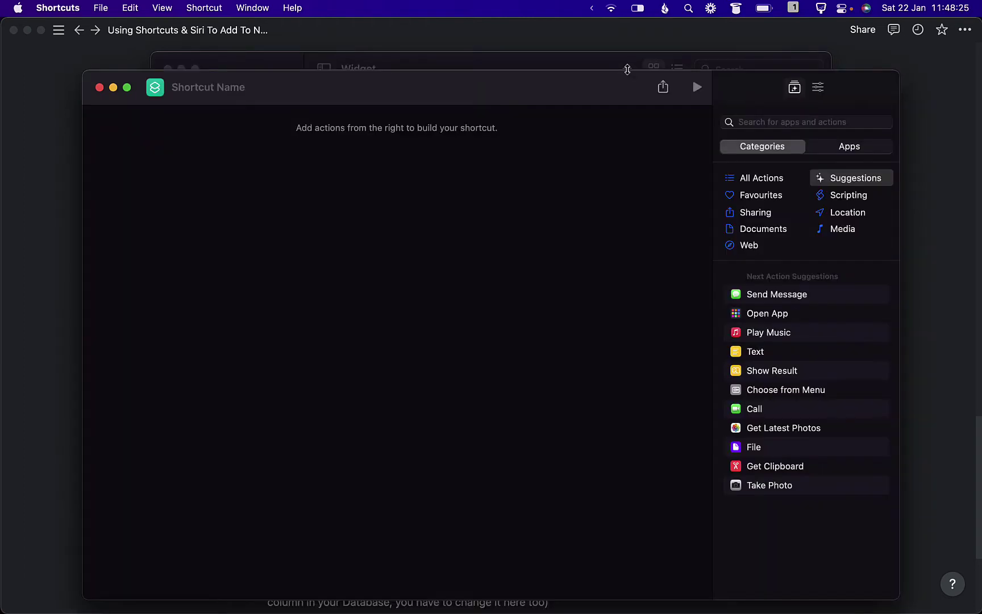
{"action": "left_click", "coordinate": [204, 92]}
{"action": "type", "text": "Add Notion Item"}
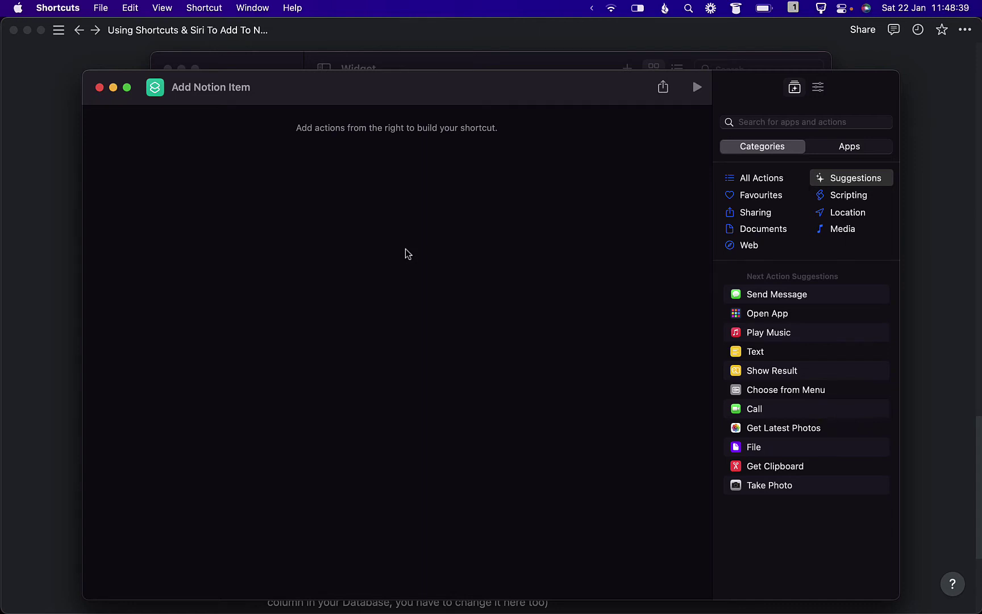
{"action": "left_click_drag", "start_coordinate": [761, 351], "coordinate": [387, 196]}
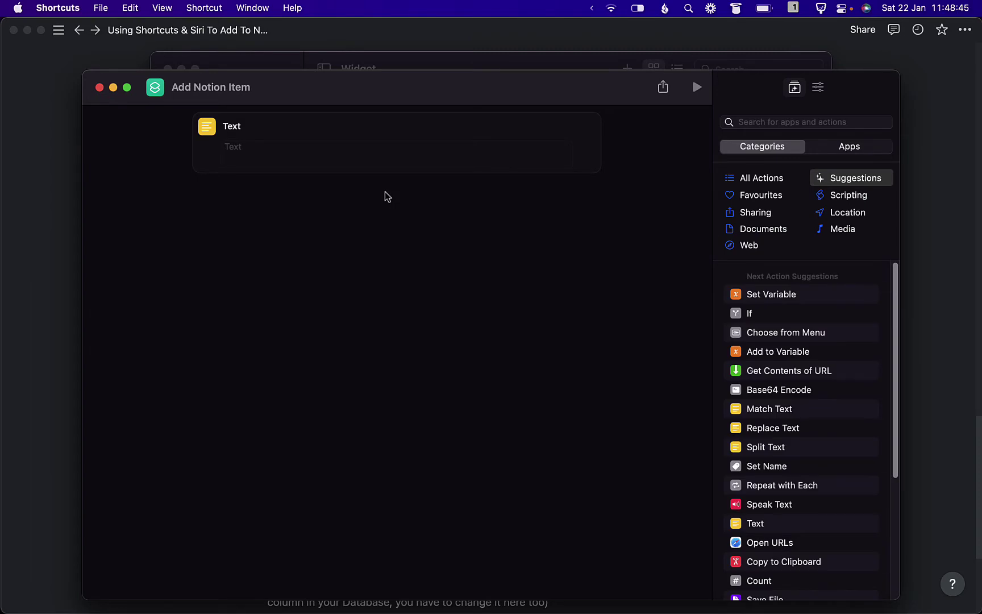
{"action": "key", "text": "super+Tab"}
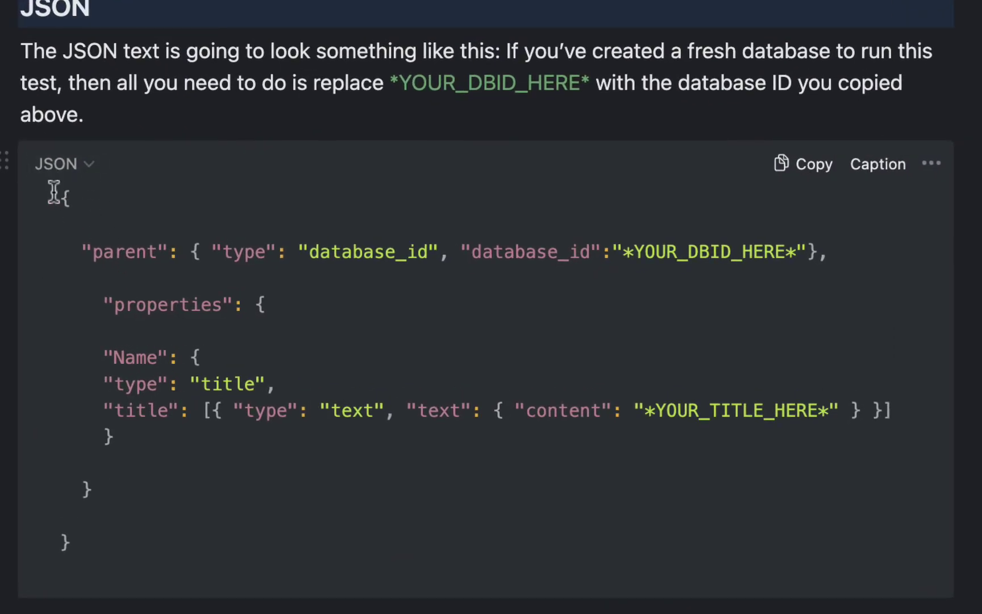
- Append a comma to the JSON parent line and review the properties and title sections
{"action": "left_click", "coordinate": [67, 196]}
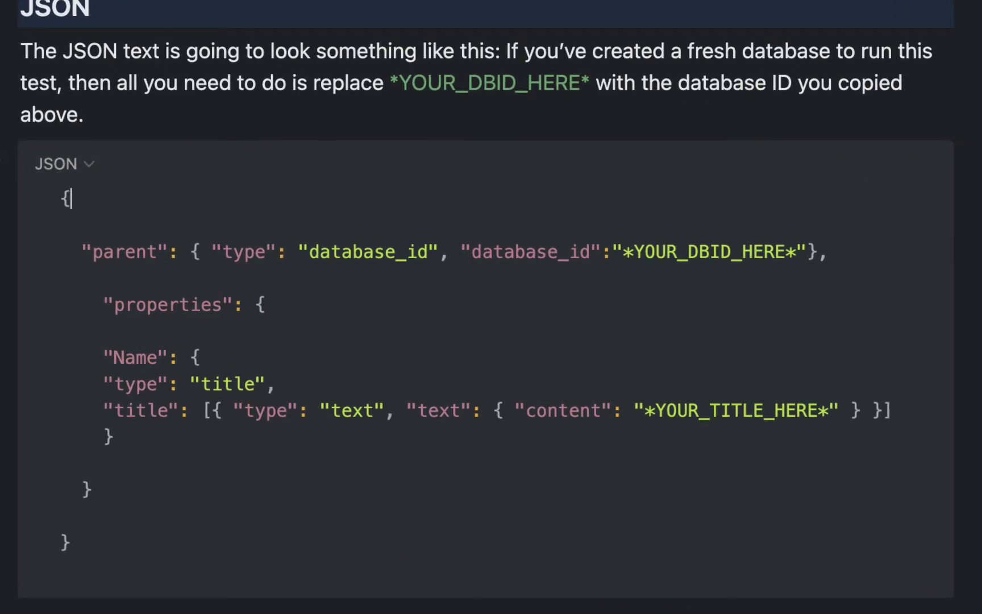
{"action": "left_click", "coordinate": [237, 535]}
{"action": "key", "text": "Left"}
{"action": "left_click", "coordinate": [70, 542]}
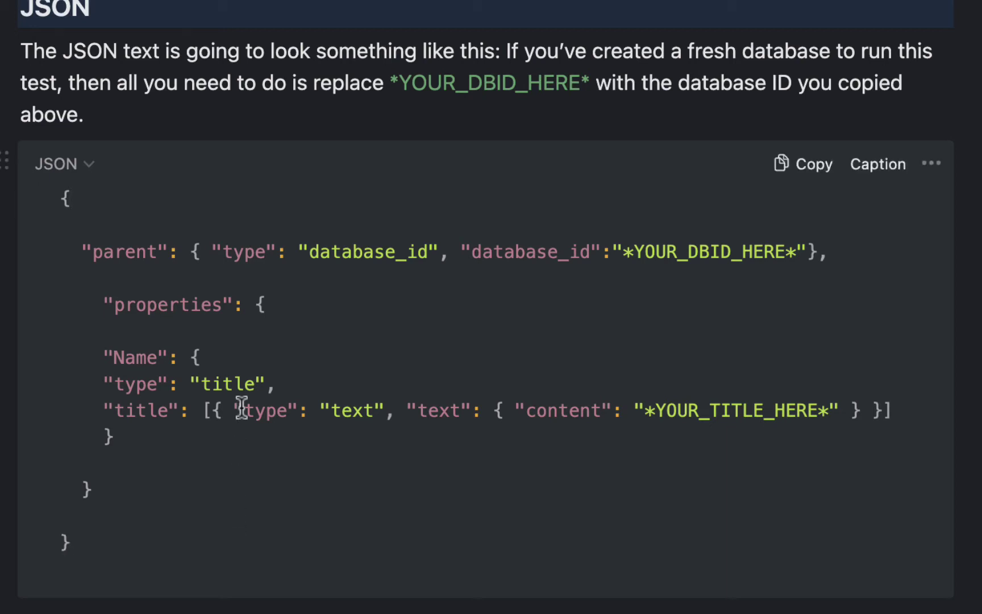
{"action": "left_click_drag", "start_coordinate": [81, 251], "coordinate": [843, 252]}
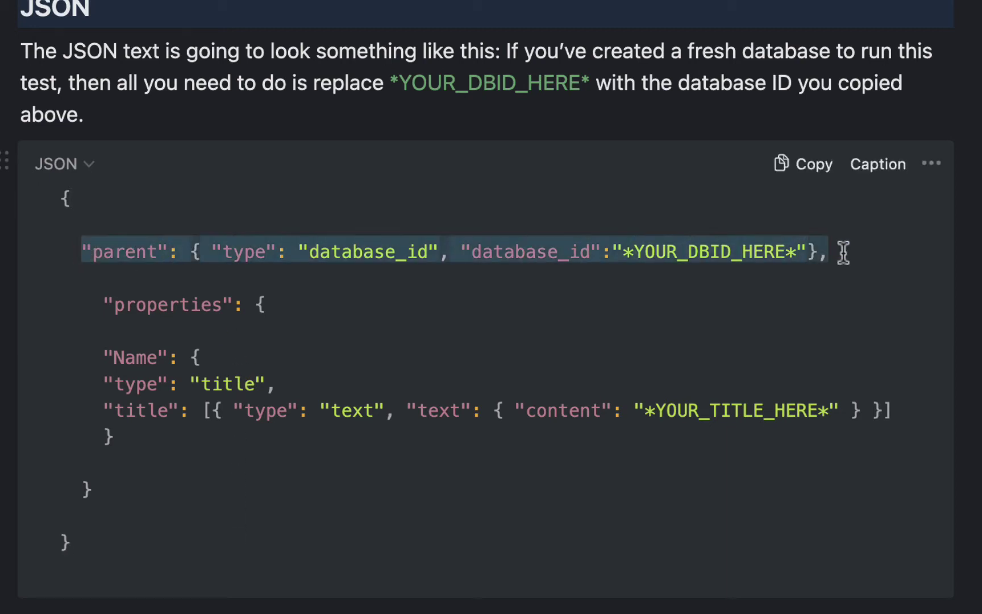
{"action": "left_click", "coordinate": [827, 251]}
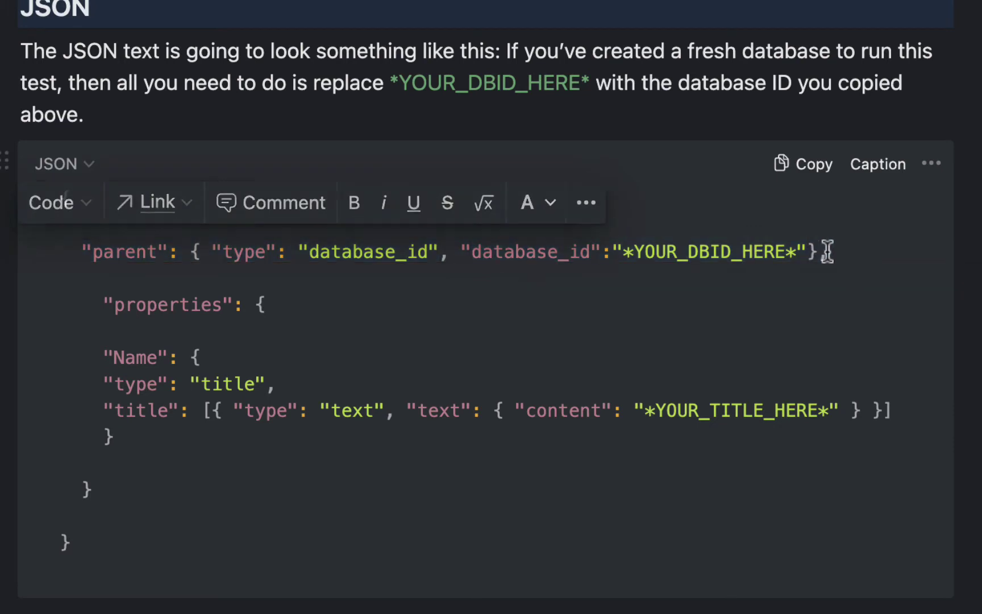
{"action": "type", "text": ","}
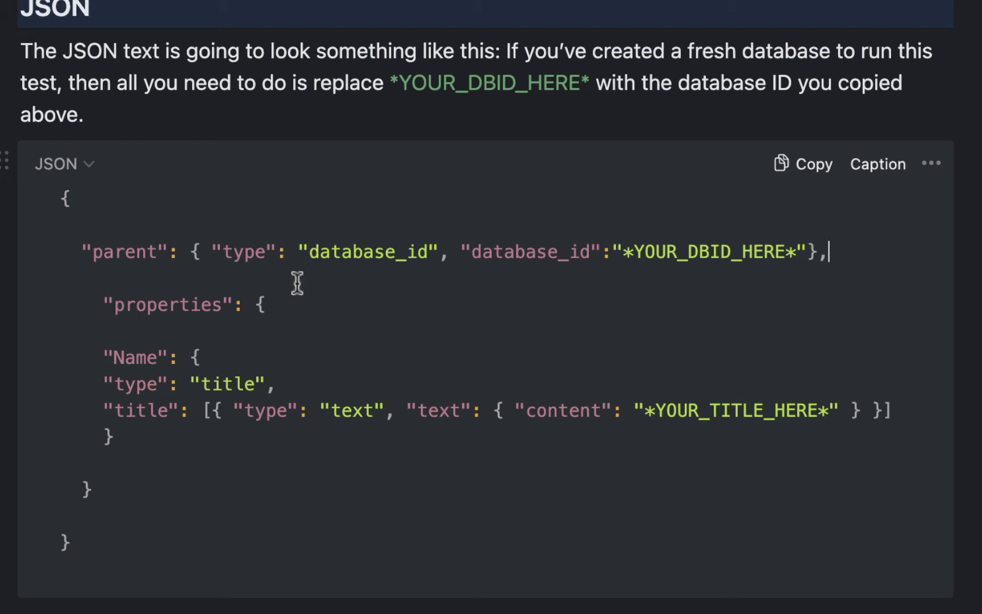
{"action": "left_click_drag", "start_coordinate": [103, 304], "coordinate": [294, 500]}
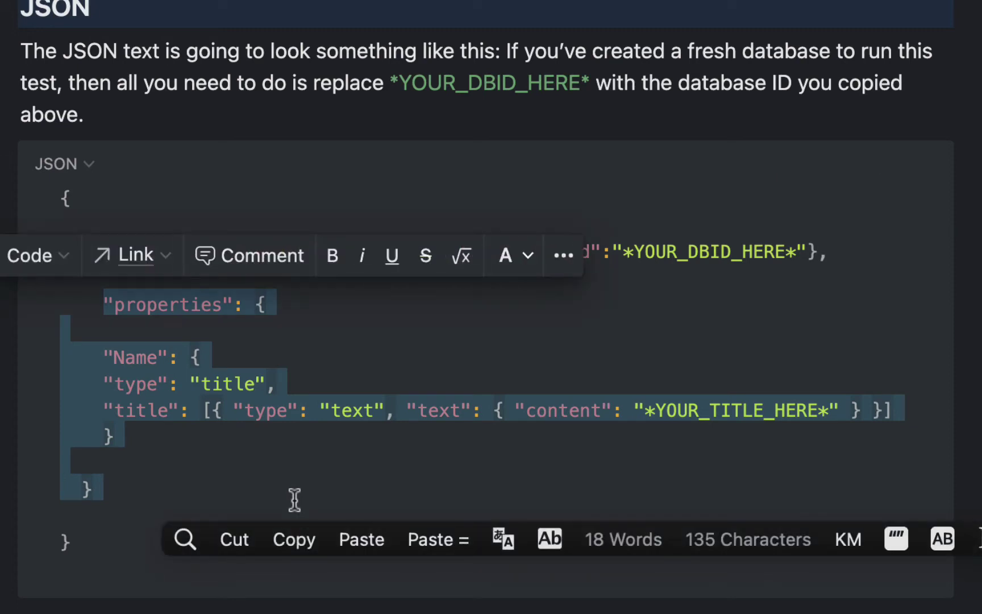
{"action": "left_click", "coordinate": [300, 333]}
{"action": "left_click_drag", "start_coordinate": [193, 434], "coordinate": [22, 347]}
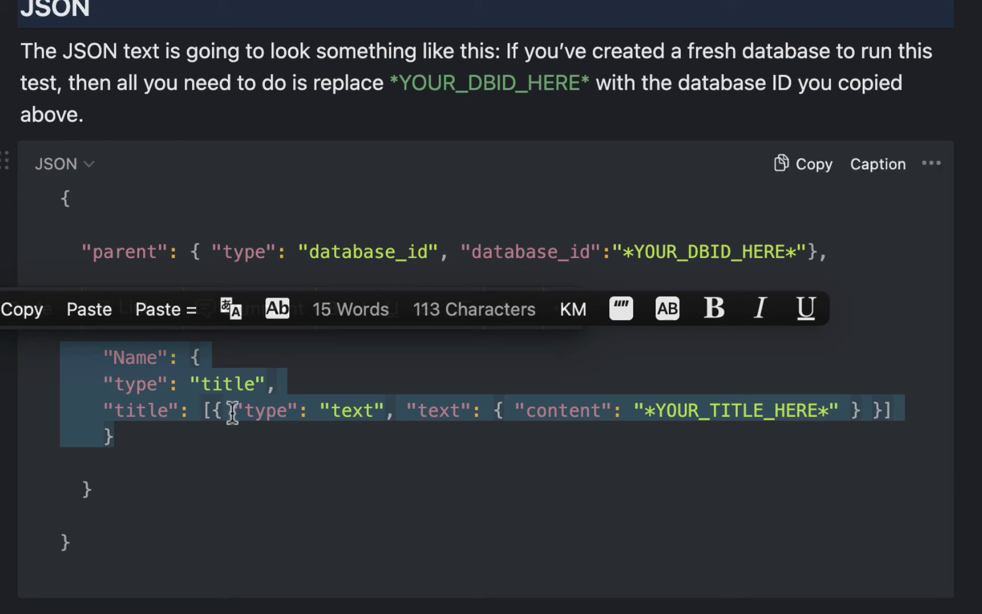
{"action": "key", "text": "super+Tab"}
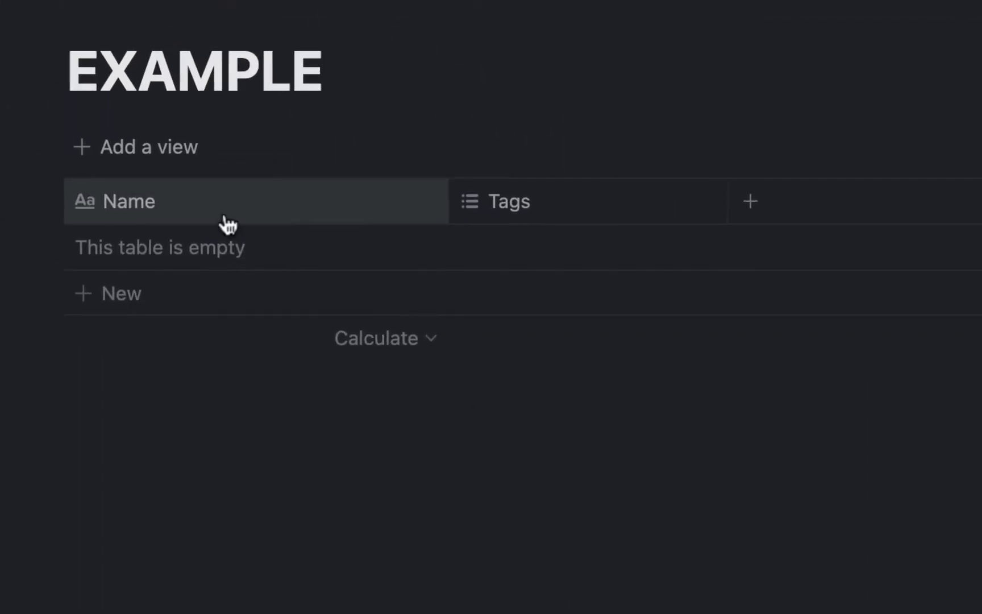
- Rename the Example table's title column from Name to Item
{"action": "left_click", "coordinate": [151, 212]}
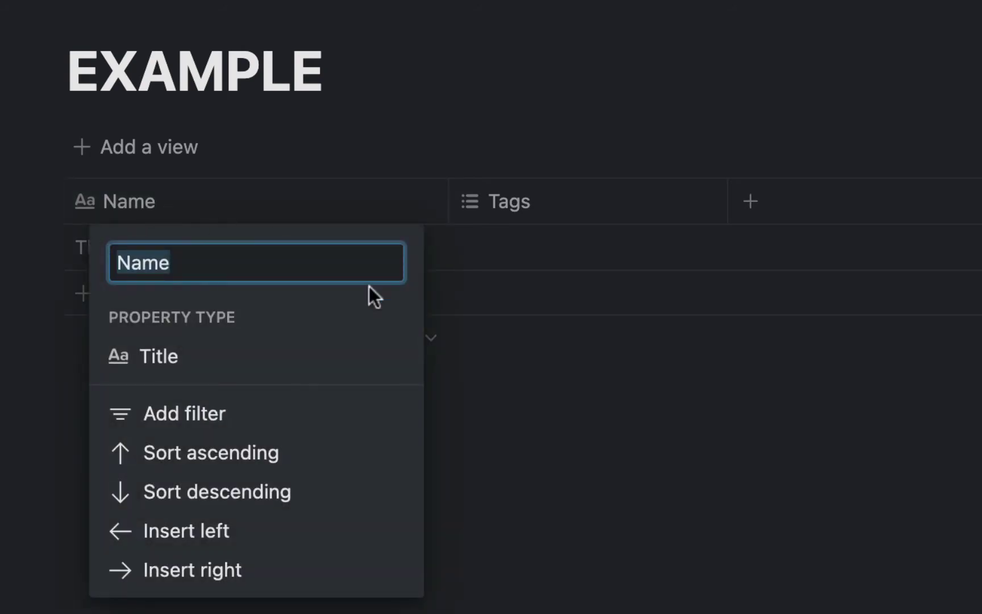
{"action": "type", "text": "Item"}
{"action": "key", "text": "Return"}
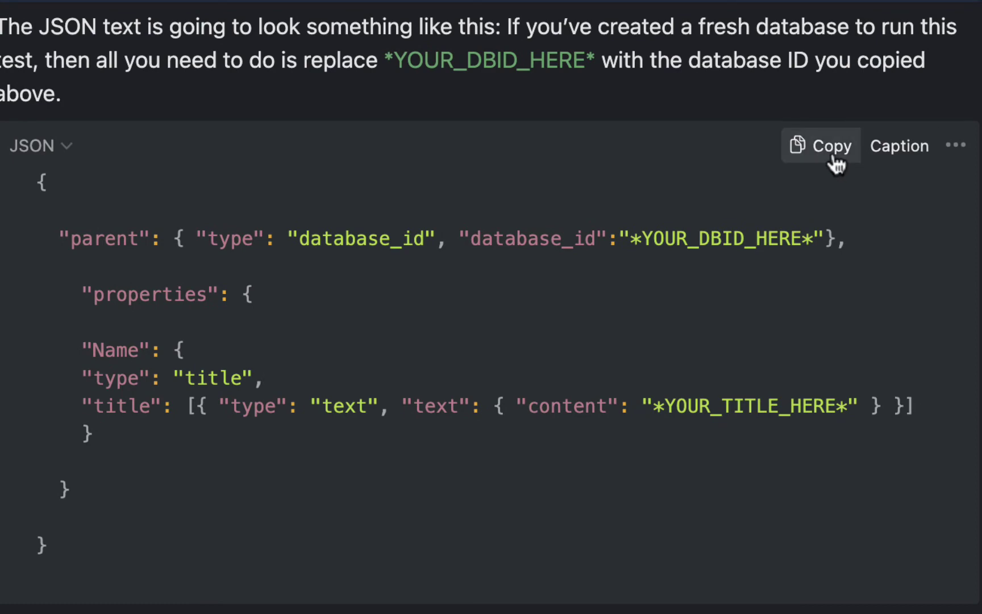
- Return to Shortcuts and the new shortcut's still-empty Text action
{"action": "key", "text": "super+Tab"}
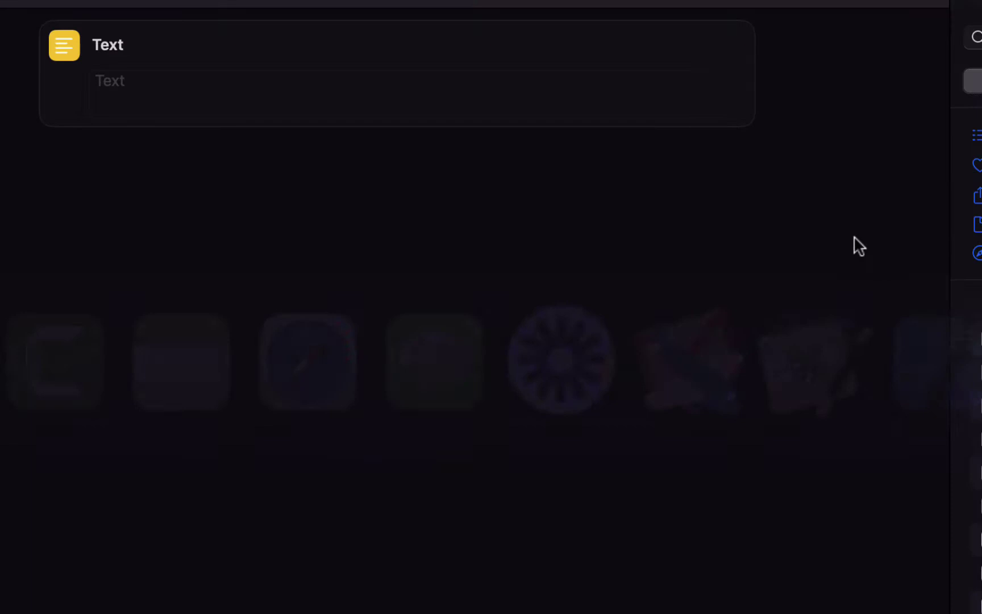
- Paste the Notion JSON template into the Text action and swap in the database ID from Notes
{"action": "left_click", "coordinate": [143, 102]}
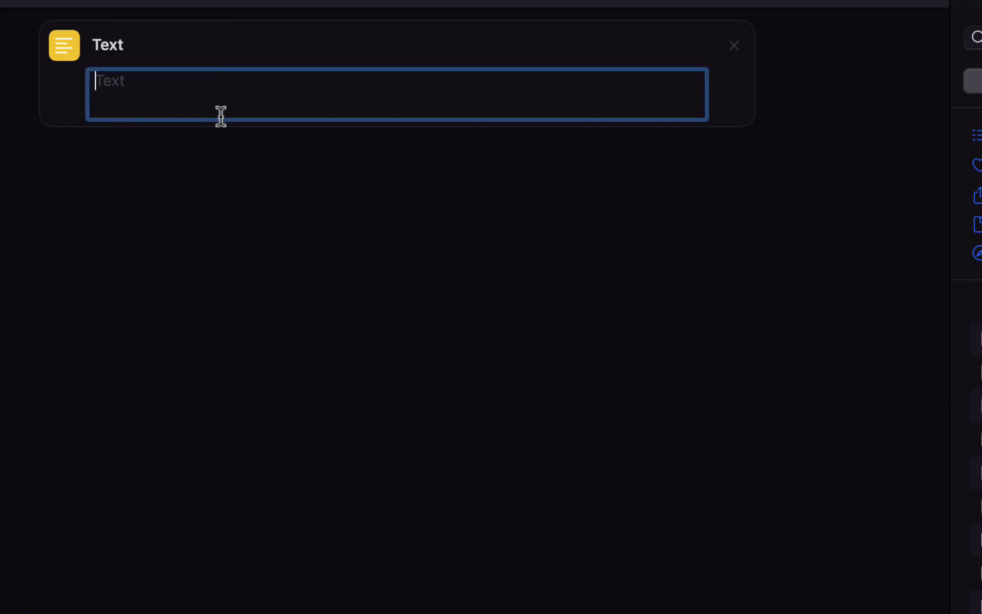
{"action": "type", "text": "{  \"parent\": { \"type\": \"database_id\", \"database_id\":\"*YOUR_DBID_HERE*\"},      \"properties\": {      \"Name\": {         \"type\": \"title\",         \"title\": [{ \"type\": \"text\", \"text\": { \"content\": \"*YOUR_TITLE_HERE*\" } }]     }     }  }"}
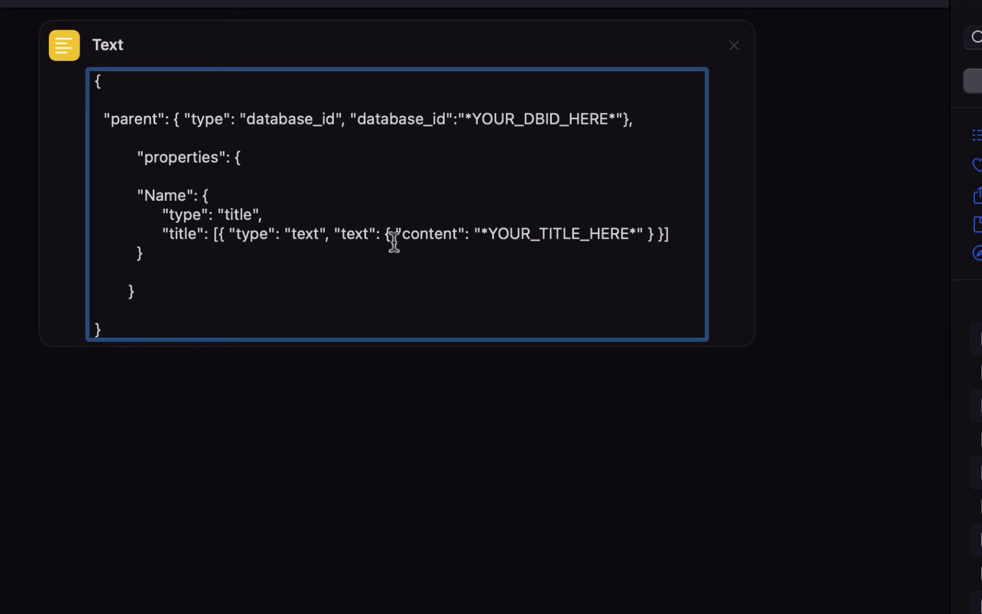
{"action": "key", "text": "super+Tab"}
{"action": "left_click", "coordinate": [213, 366]}
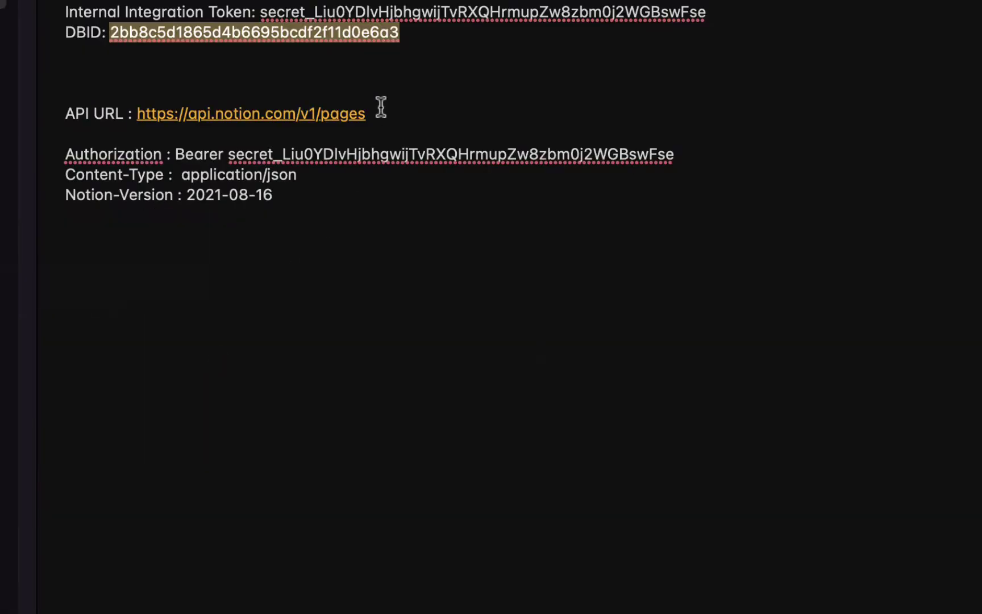
{"action": "double_click", "coordinate": [342, 33]}
{"action": "key", "text": "super+c"}
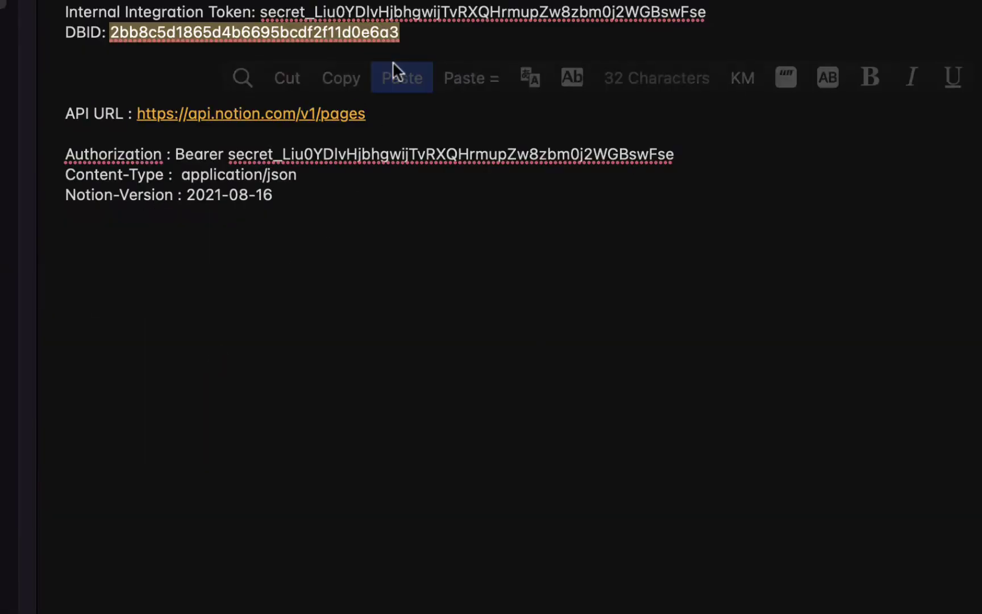
{"action": "key", "text": "super+Tab"}
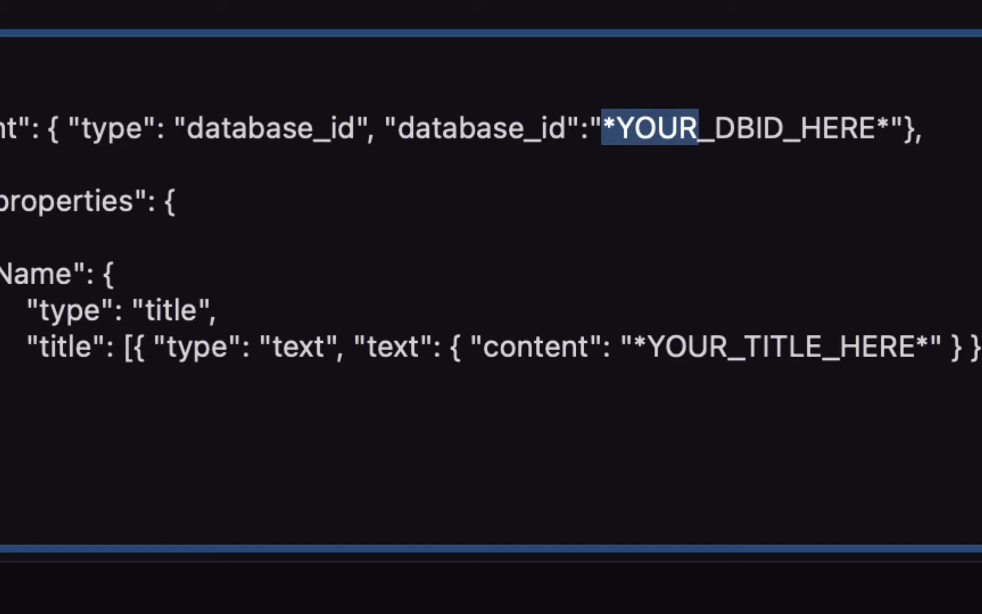
{"action": "key", "text": "shift+Right"}
{"action": "key", "text": "shift+Right"}
{"action": "key", "text": "shift+Right"}
{"action": "key", "text": "shift+Right"}
{"action": "key", "text": "shift+Right"}
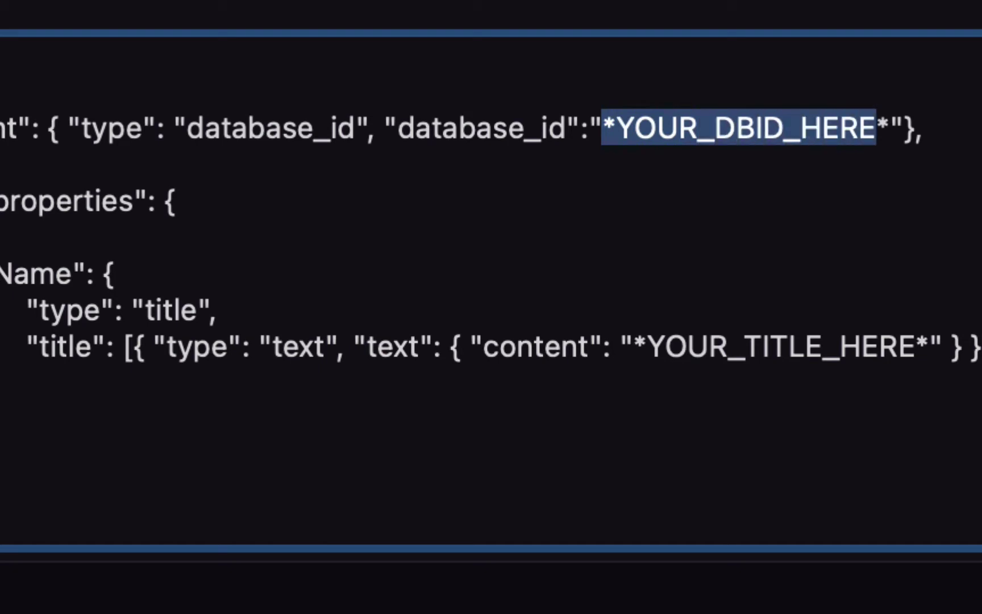
{"action": "key", "text": "super+v"}
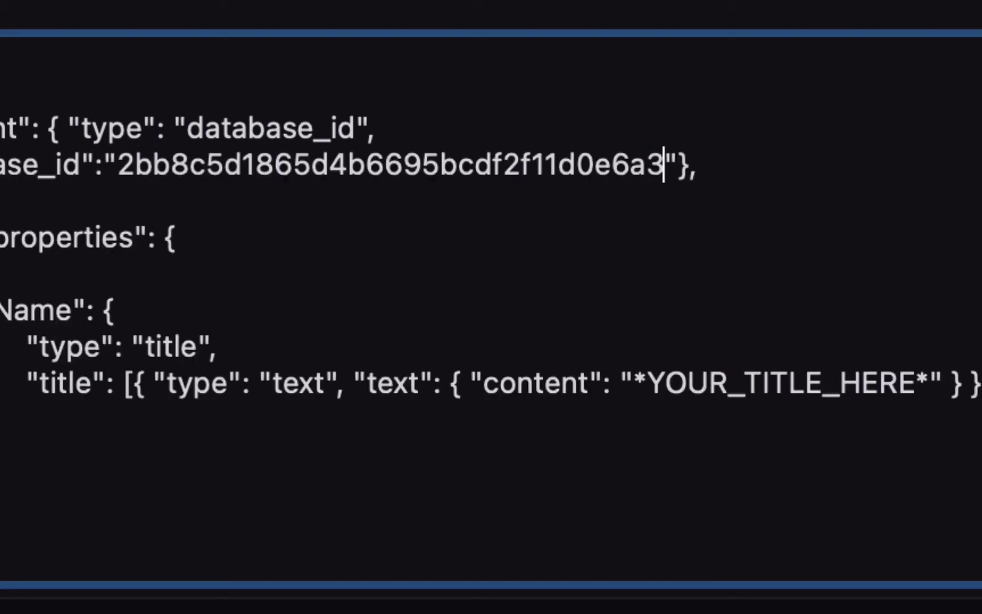
{"action": "key", "text": "Right"}
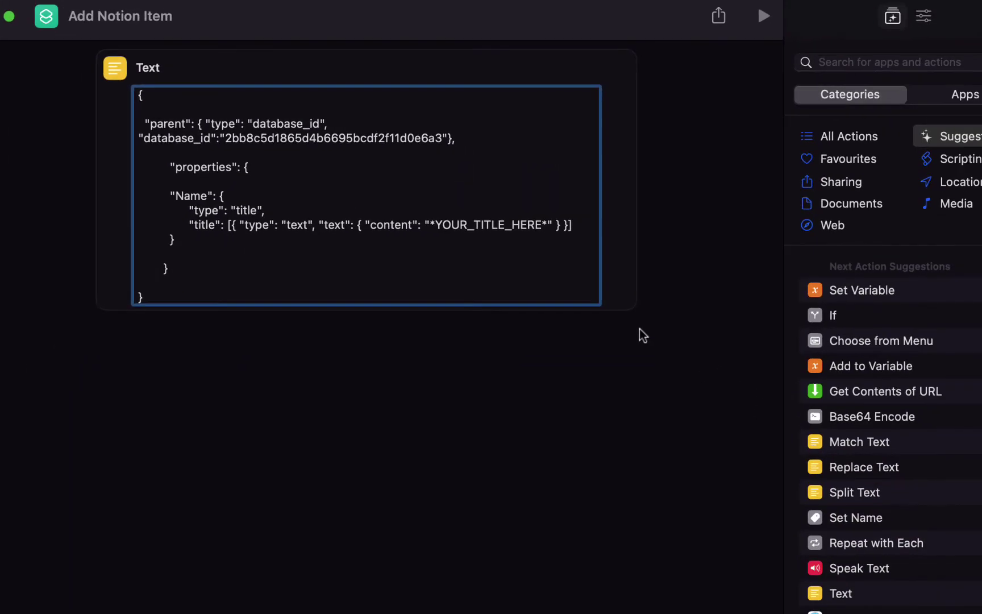
- Add a URL action below the JSON Text action
{"action": "left_click", "coordinate": [859, 60]}
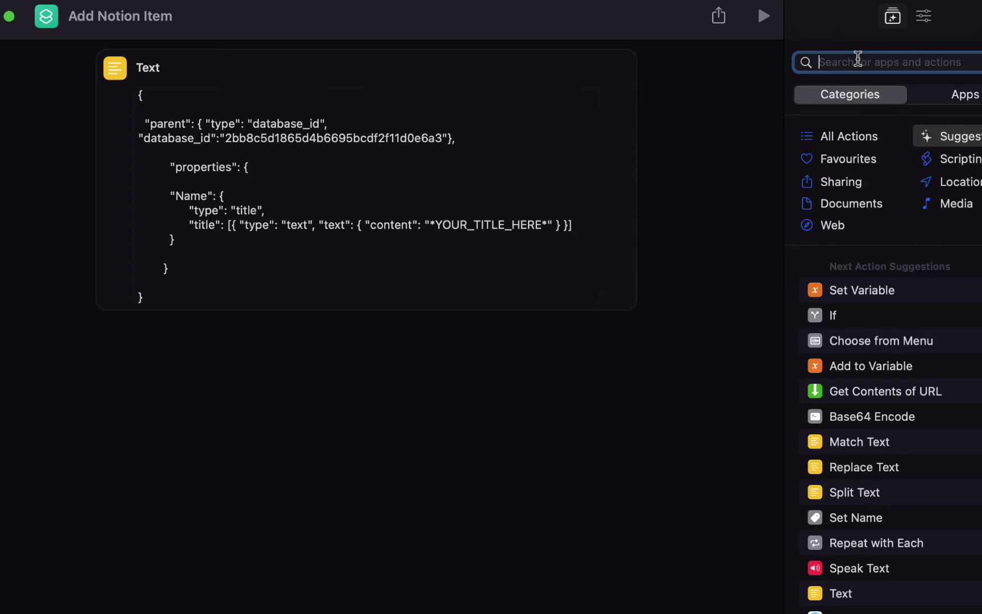
{"action": "type", "text": "url"}
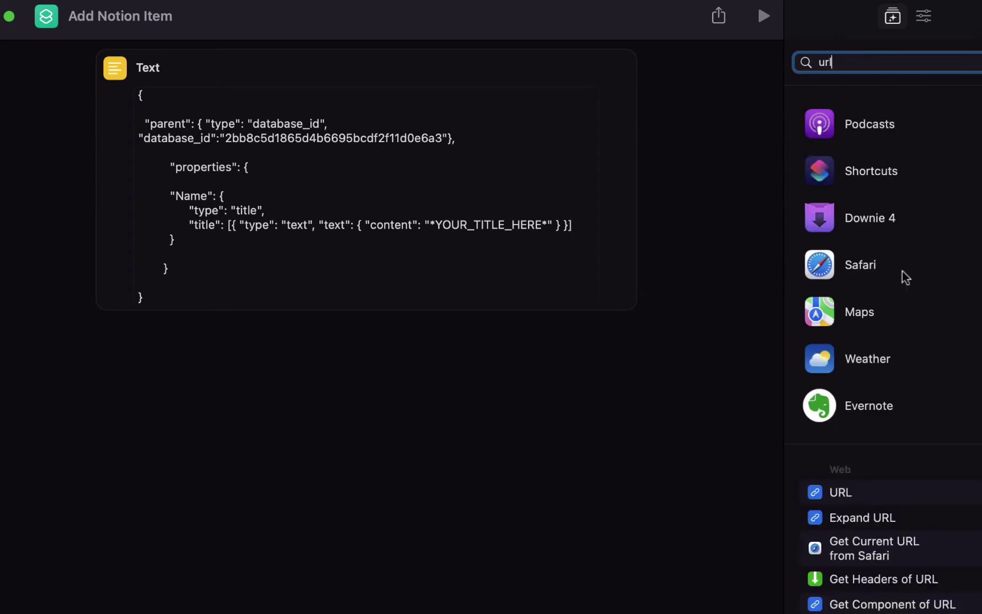
{"action": "left_click_drag", "start_coordinate": [833, 490], "coordinate": [311, 379]}
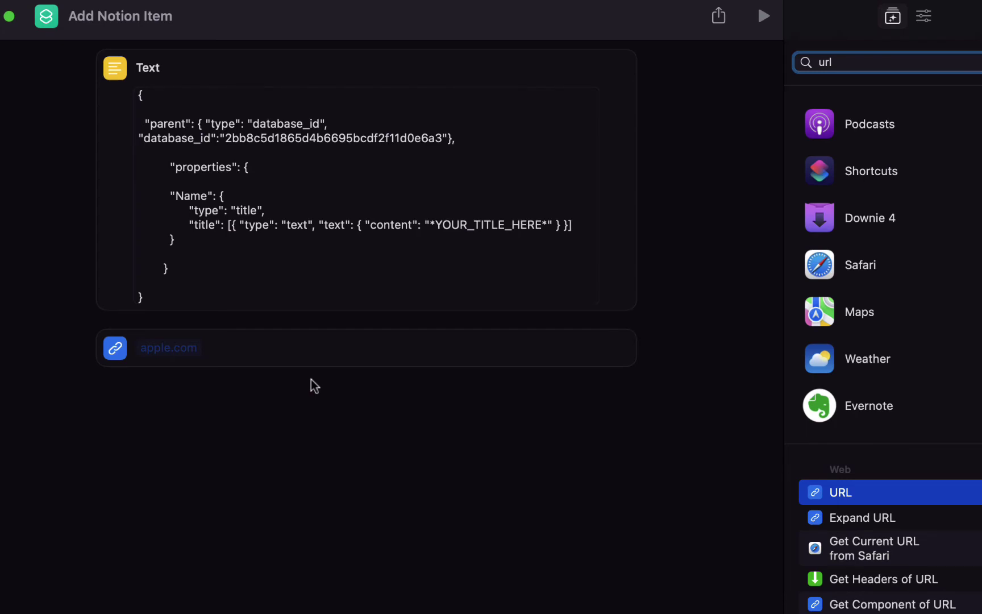
{"action": "key", "text": "super+Tab"}
{"action": "left_click", "coordinate": [18, 335]}
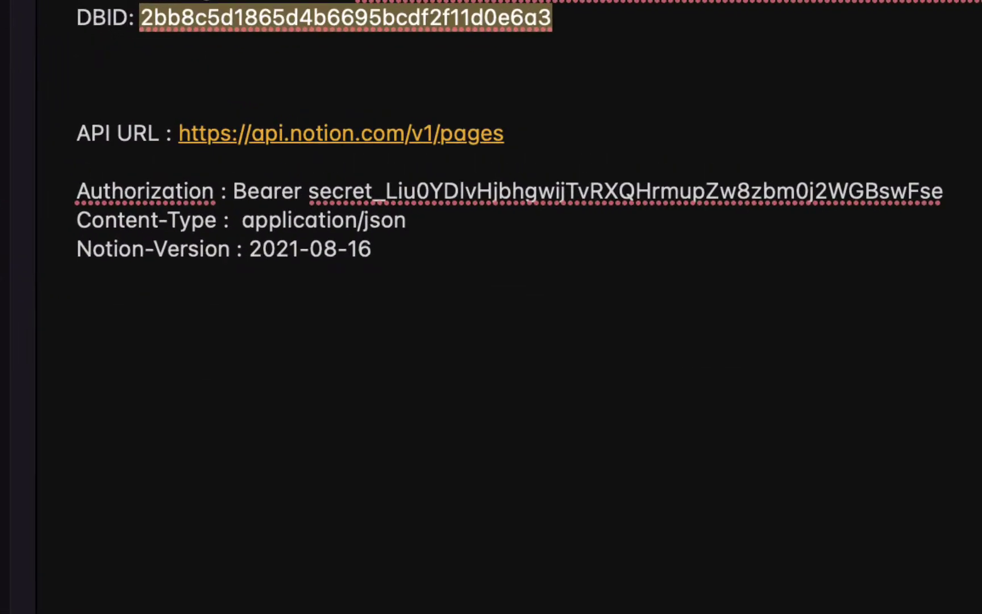
{"action": "left_click_drag", "start_coordinate": [515, 136], "coordinate": [188, 141]}
{"action": "key", "text": "super+c"}
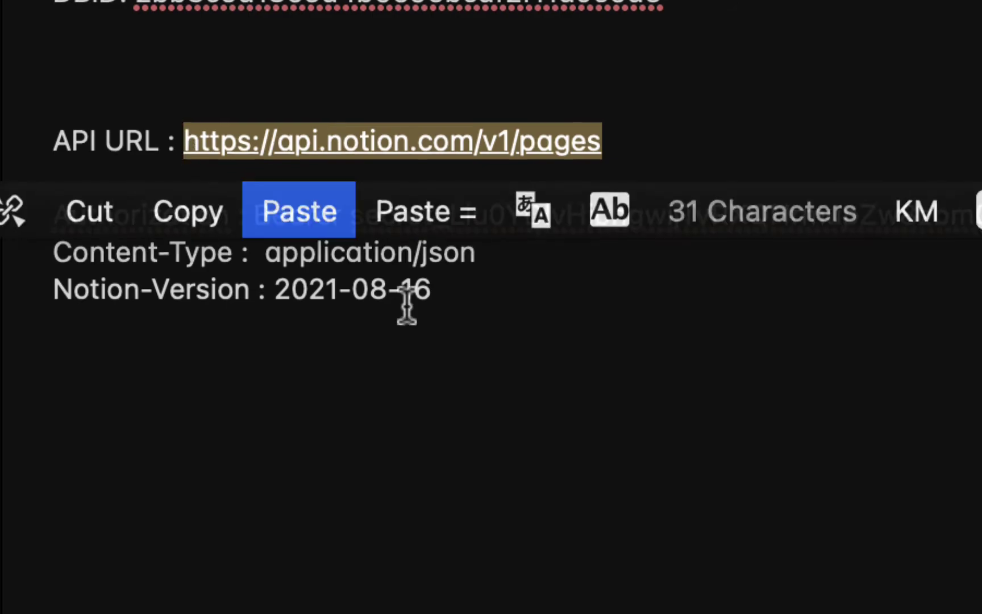
{"action": "key", "text": "super+Tab"}
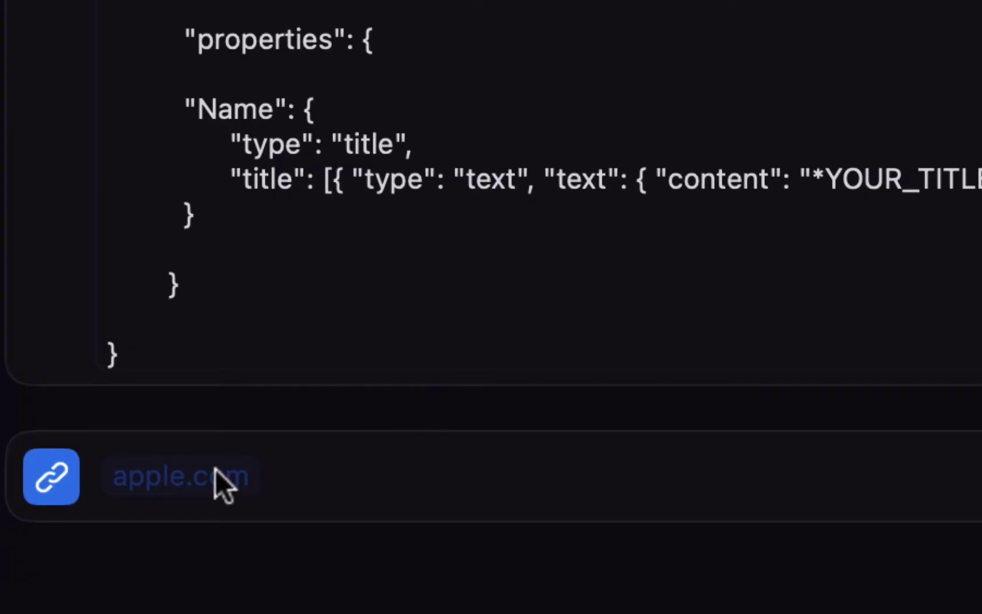
{"action": "left_click", "coordinate": [217, 476]}
{"action": "key", "text": "super+v"}
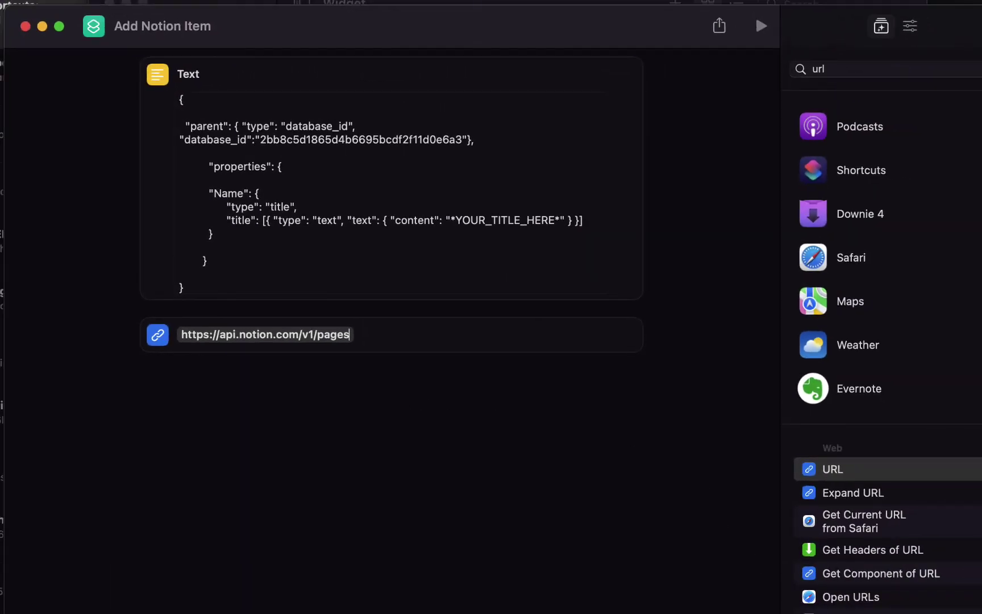
- Add a Get Contents of URL action and set its method to POST
{"action": "left_click_drag", "start_coordinate": [842, 612], "coordinate": [360, 372]}
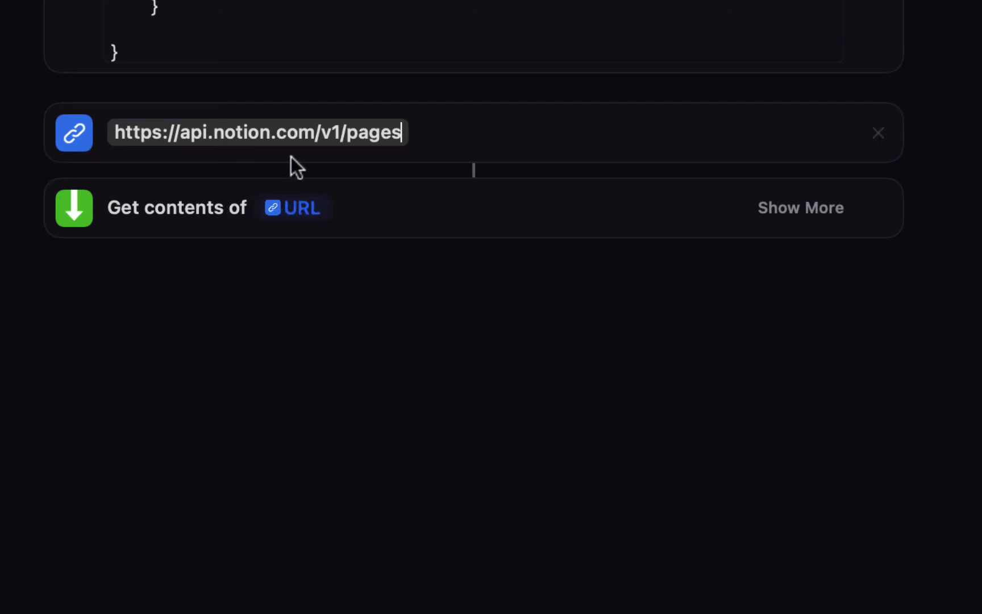
{"action": "left_click", "coordinate": [797, 208]}
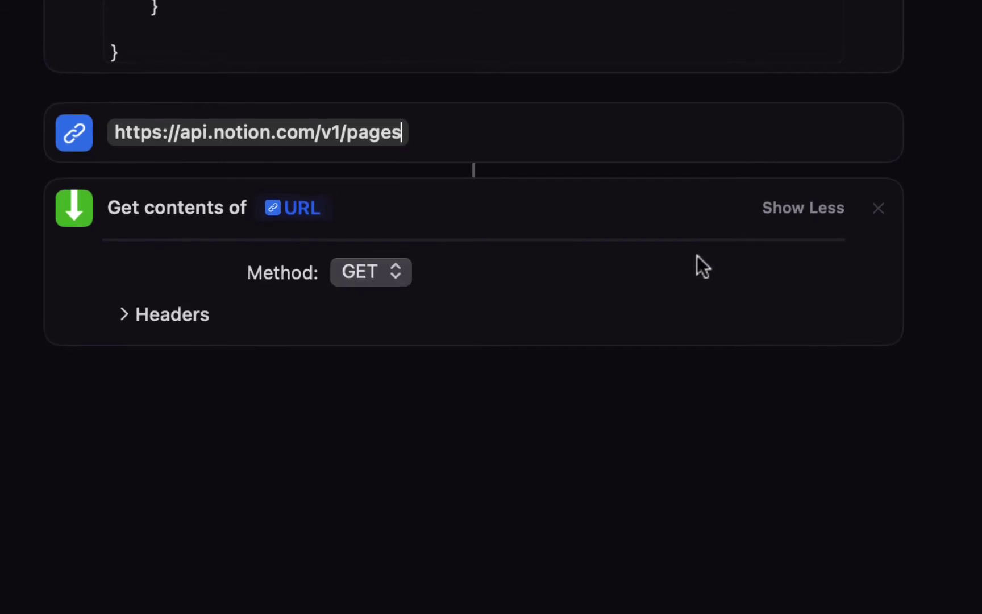
{"action": "left_click", "coordinate": [368, 270]}
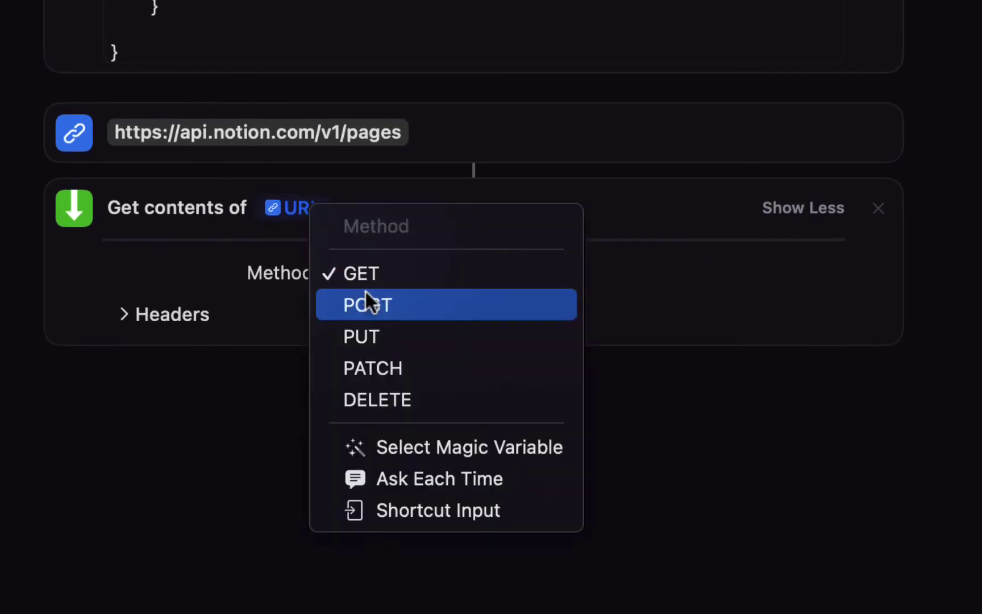
{"action": "left_click", "coordinate": [368, 296]}
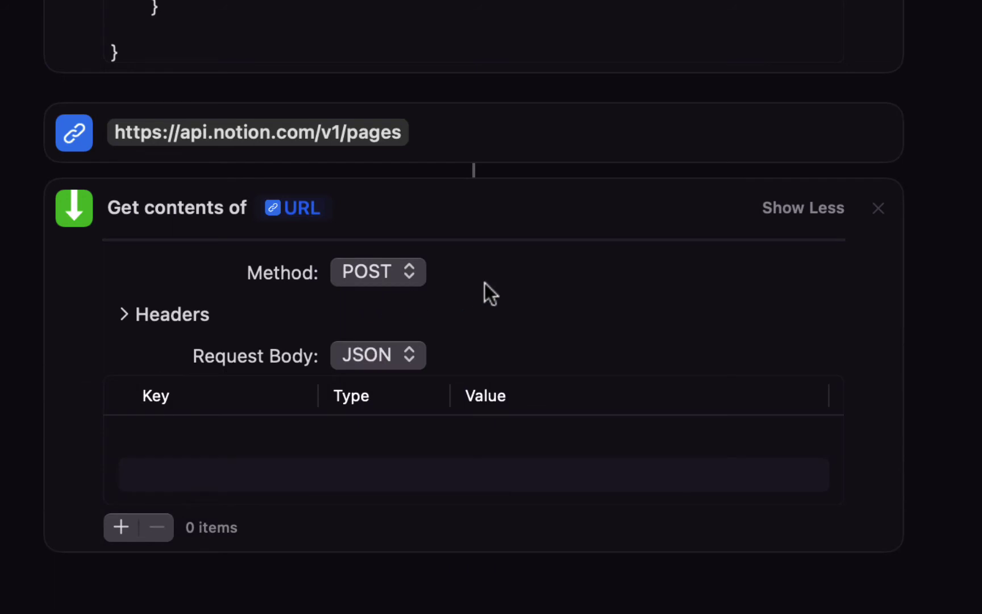
- Set the request body to File, sending the JSON Text output
{"action": "left_click", "coordinate": [376, 351]}
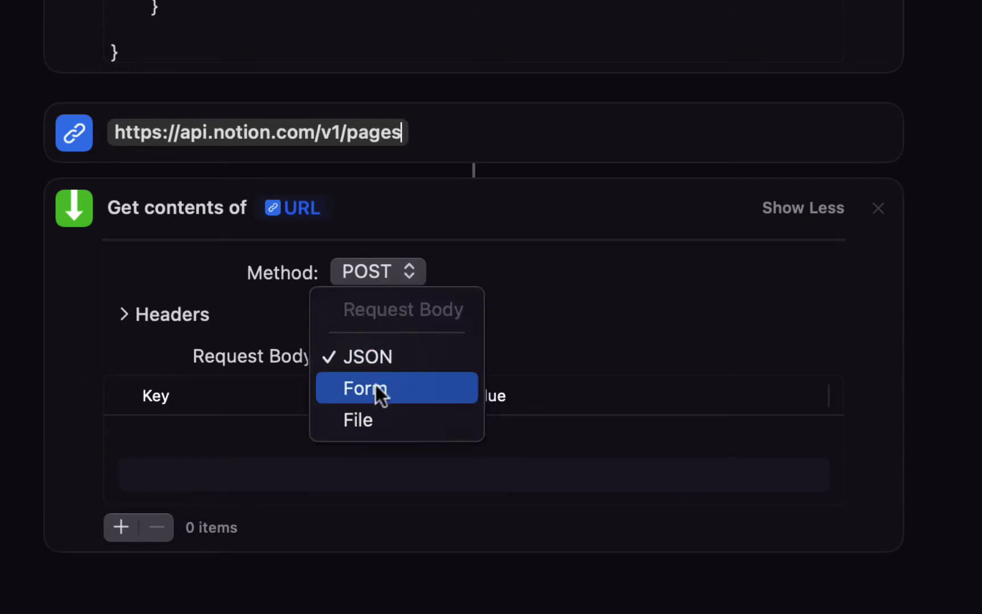
{"action": "left_click", "coordinate": [376, 407]}
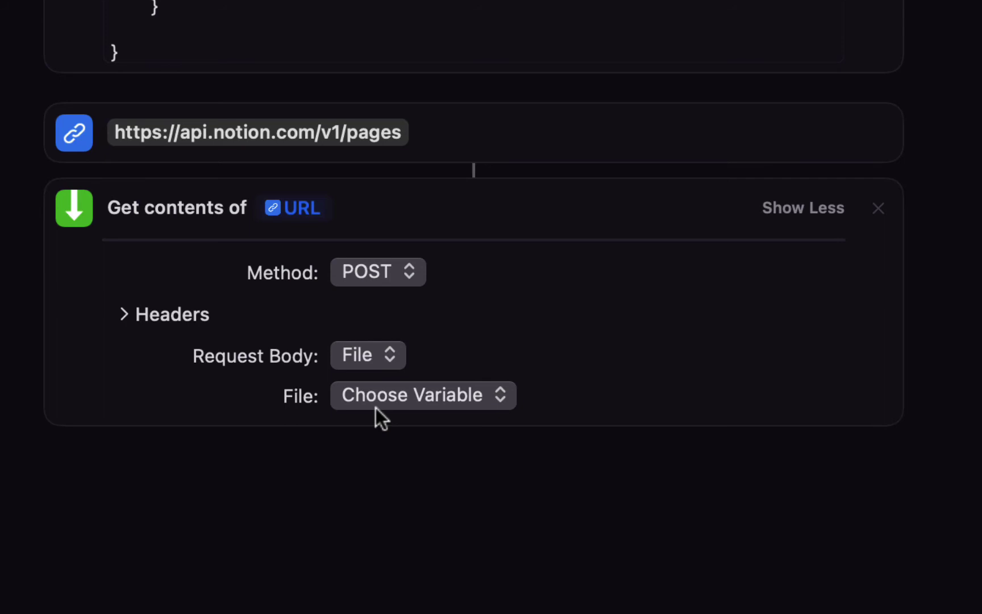
{"action": "left_click", "coordinate": [390, 404]}
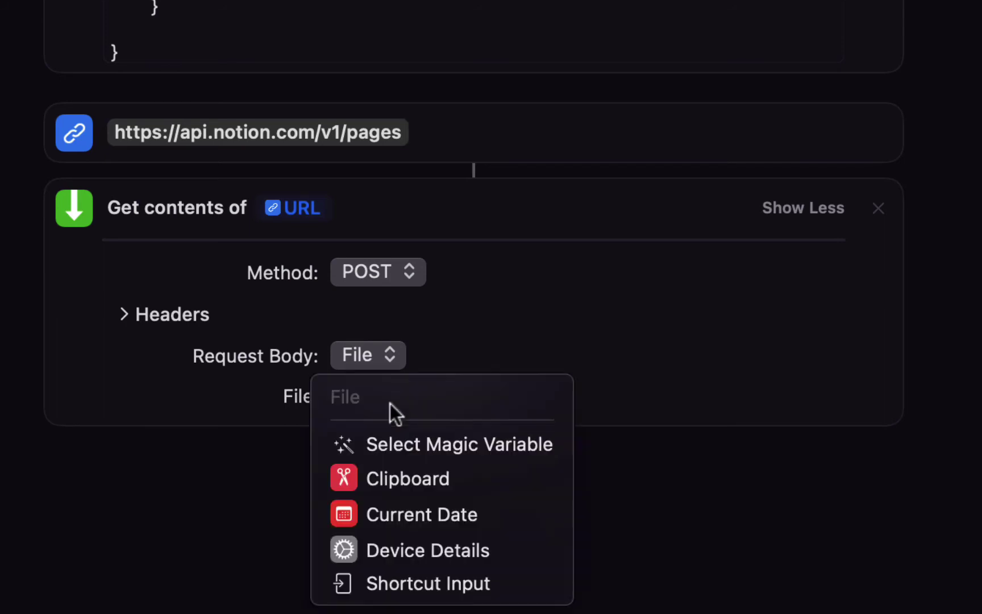
{"action": "left_click", "coordinate": [465, 444]}
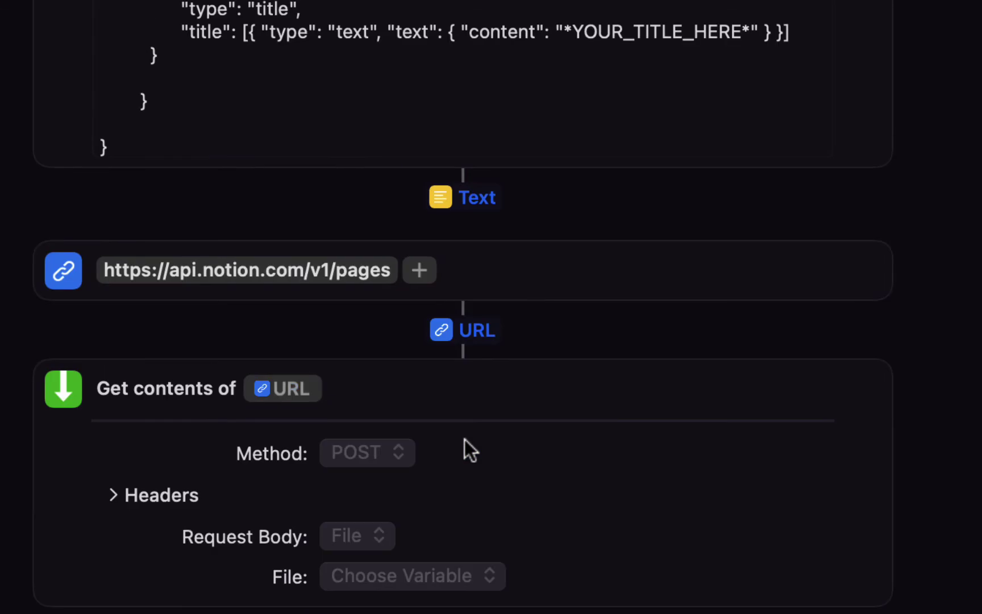
{"action": "left_click", "coordinate": [479, 201]}
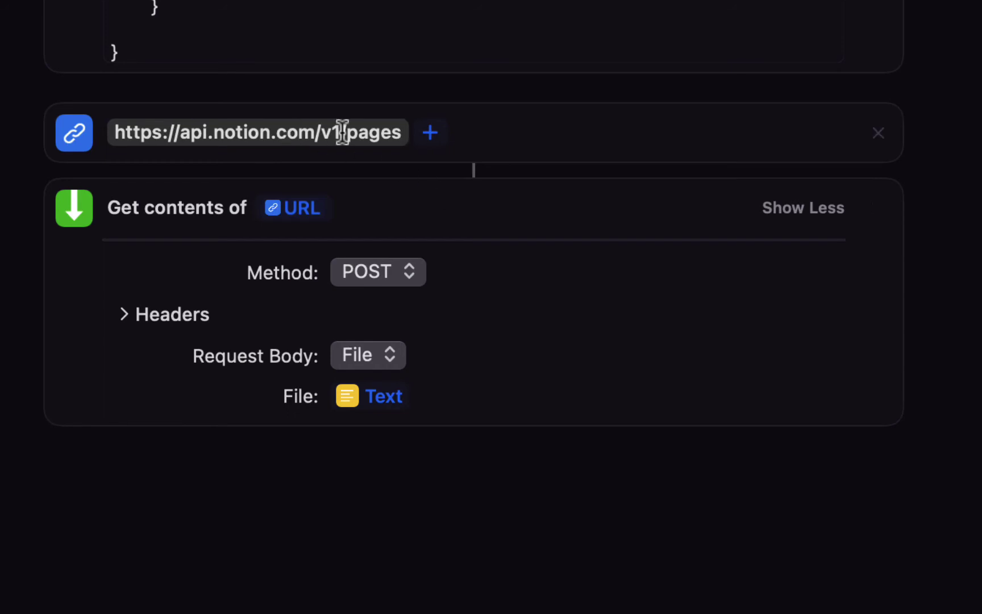
{"action": "scroll", "coordinate": [342, 132], "scroll_direction": "up", "scroll_amount": 10}
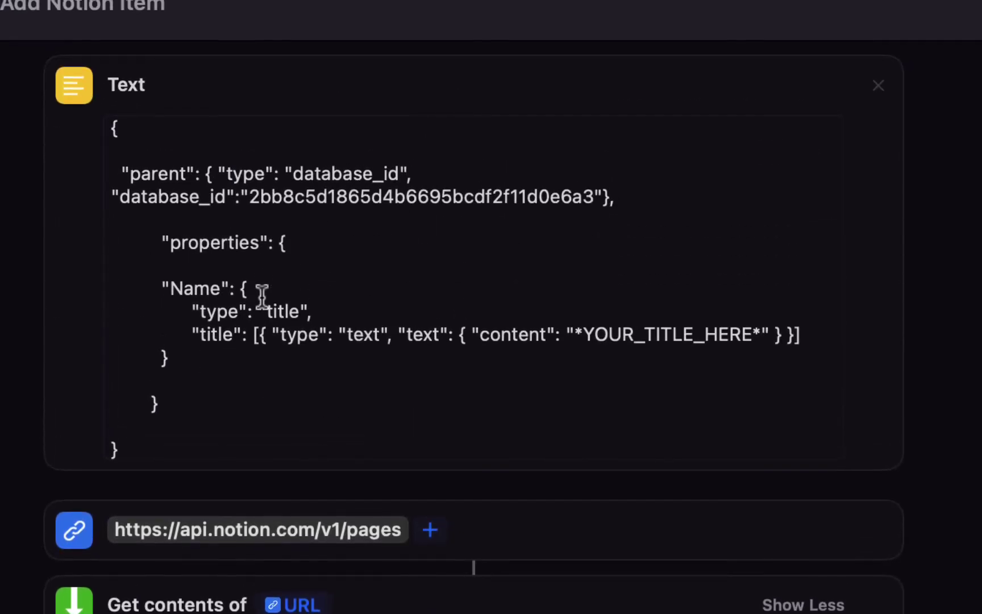
- Expand the request's Headers and add three header rows
{"action": "scroll", "coordinate": [262, 295], "scroll_direction": "down", "scroll_amount": 12}
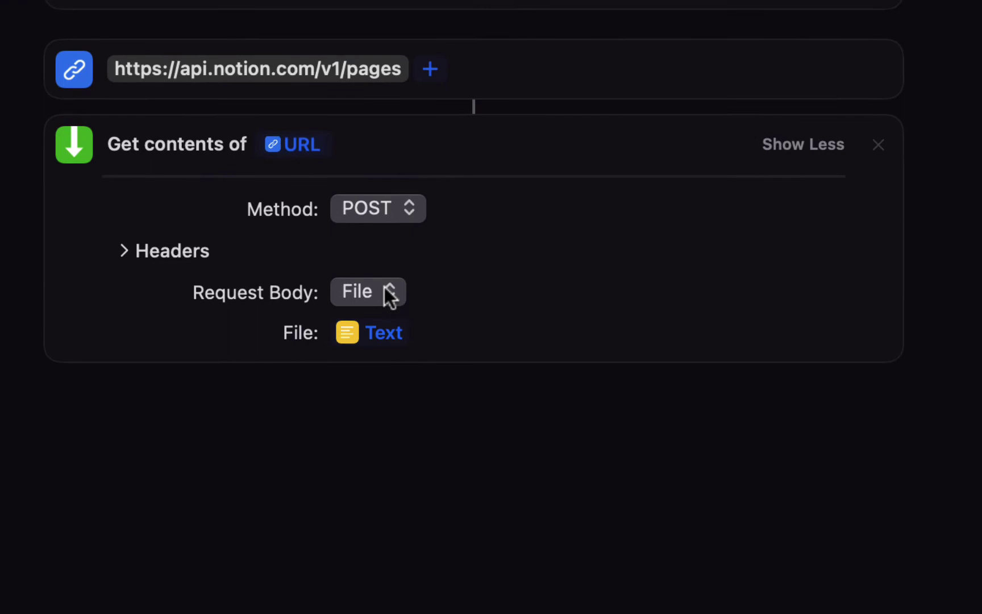
{"action": "left_click", "coordinate": [192, 254]}
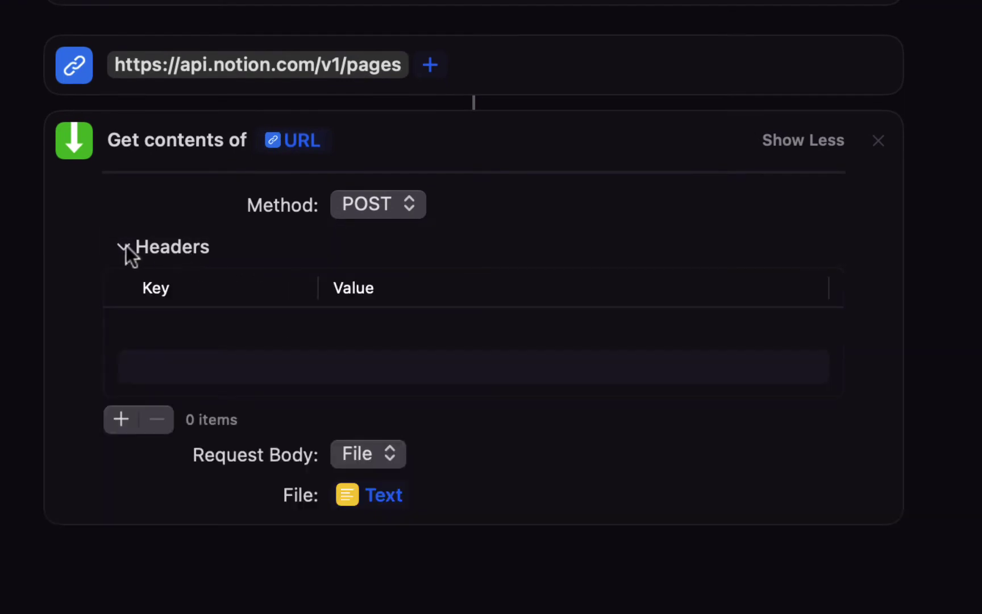
{"action": "left_click", "coordinate": [117, 419]}
{"action": "left_click", "coordinate": [118, 419]}
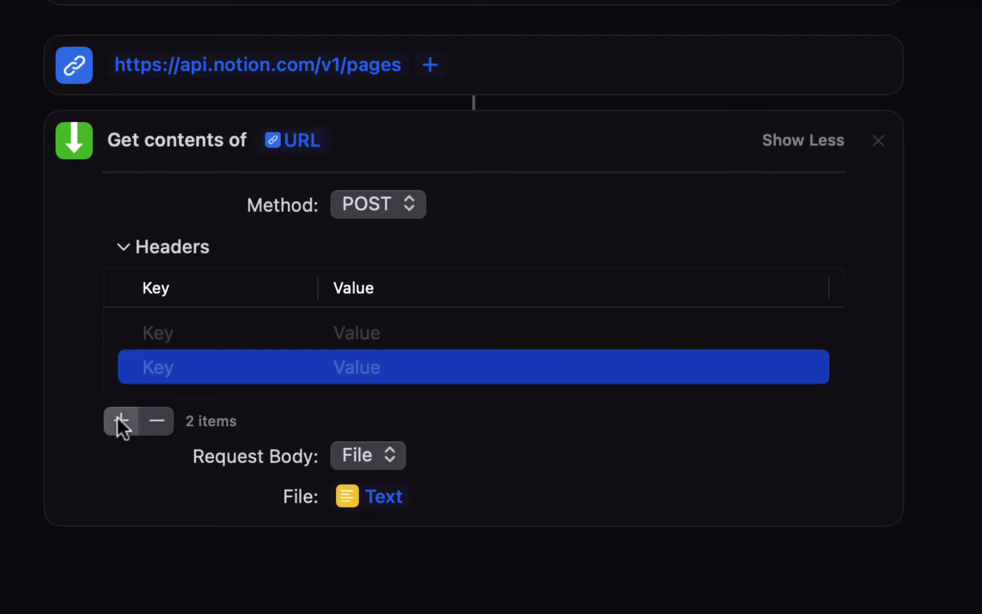
{"action": "left_click", "coordinate": [118, 418]}
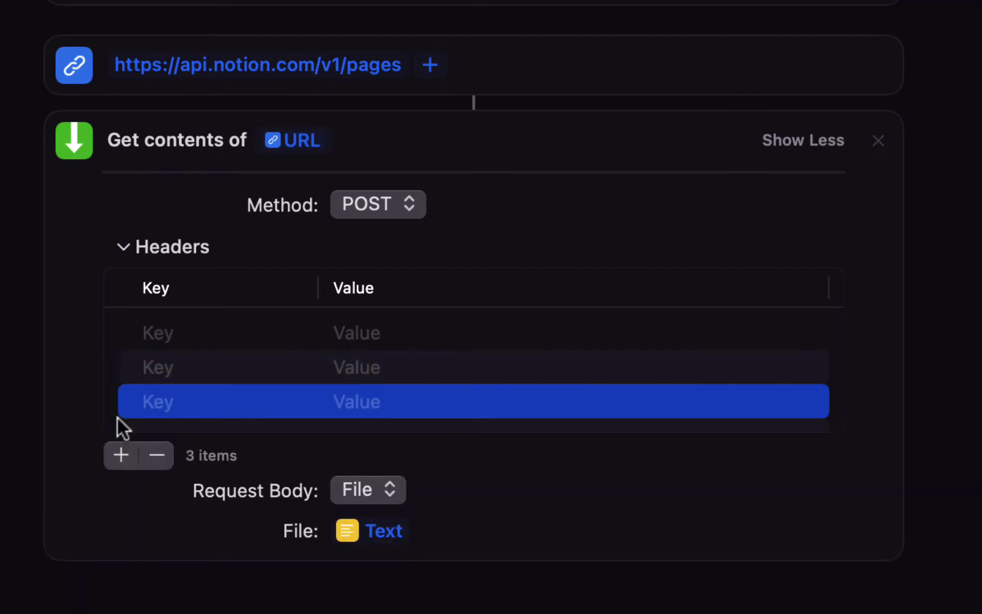
- Enter header keys Authorization, Content-Type and Notion-Version, copied from Notes
{"action": "key", "text": "super+Tab"}
{"action": "left_click", "coordinate": [165, 45]}
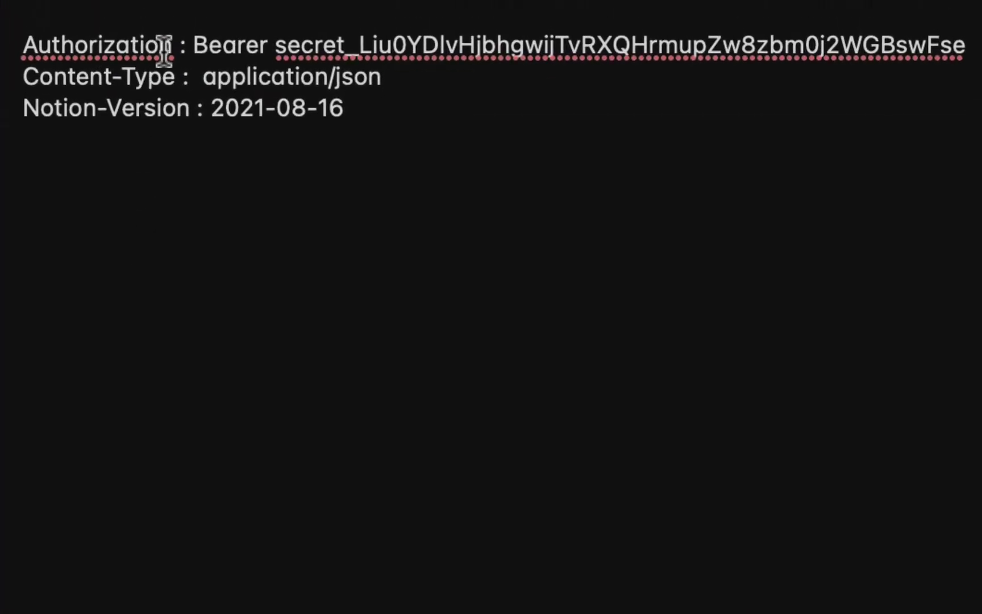
{"action": "key", "text": "shift+super+Left"}
{"action": "key", "text": "super+c"}
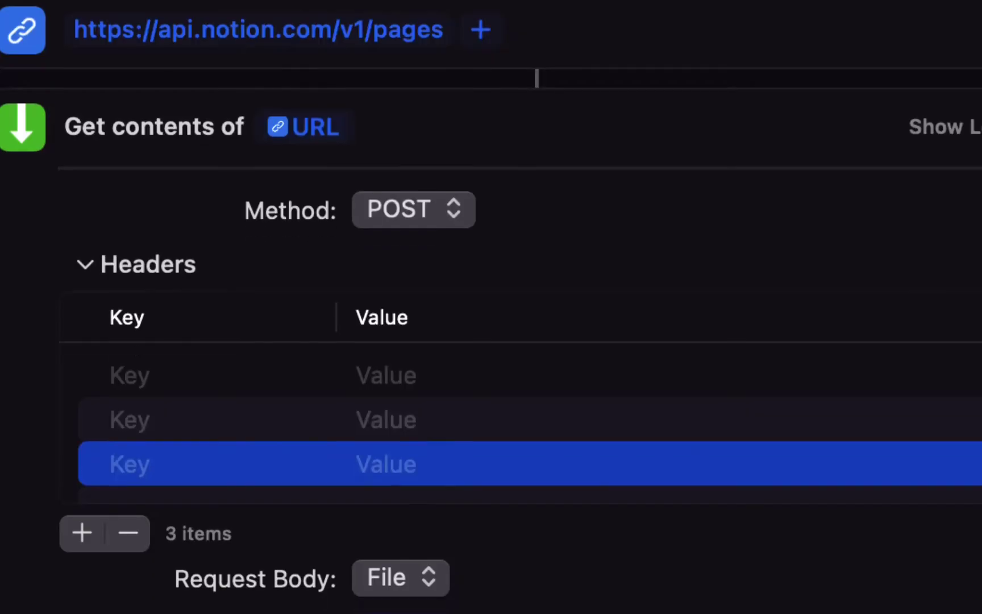
{"action": "left_click", "coordinate": [136, 368]}
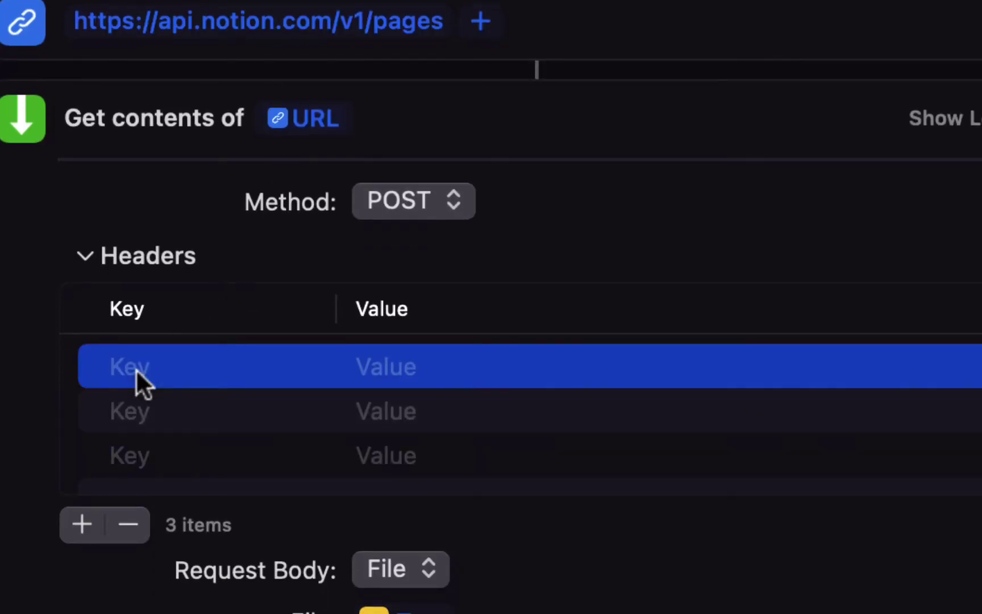
{"action": "left_click", "coordinate": [136, 369]}
{"action": "key", "text": "super+v"}
{"action": "left_click", "coordinate": [137, 412]}
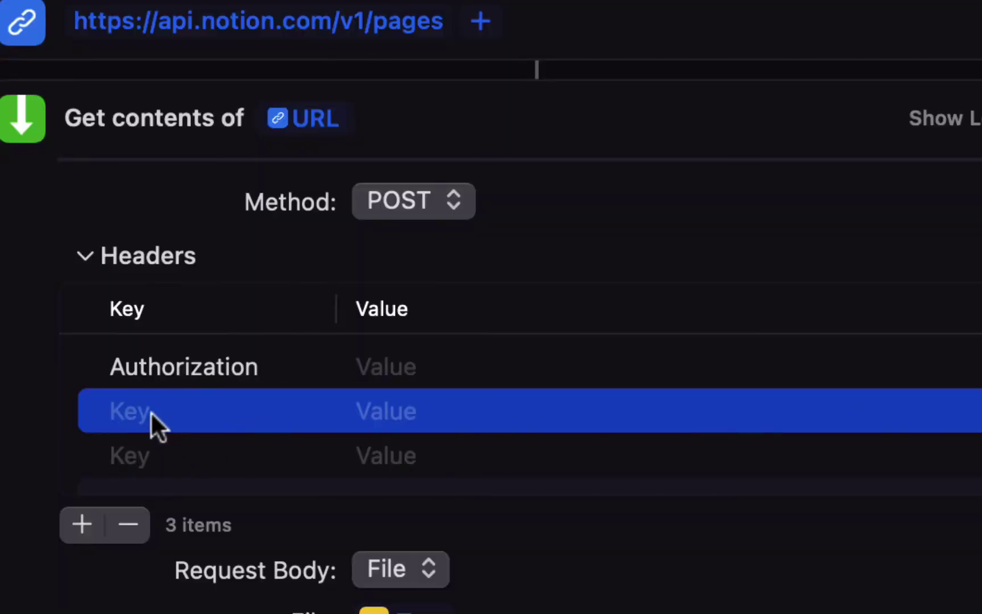
{"action": "left_click", "coordinate": [145, 411]}
{"action": "type", "text": "Content-Type"}
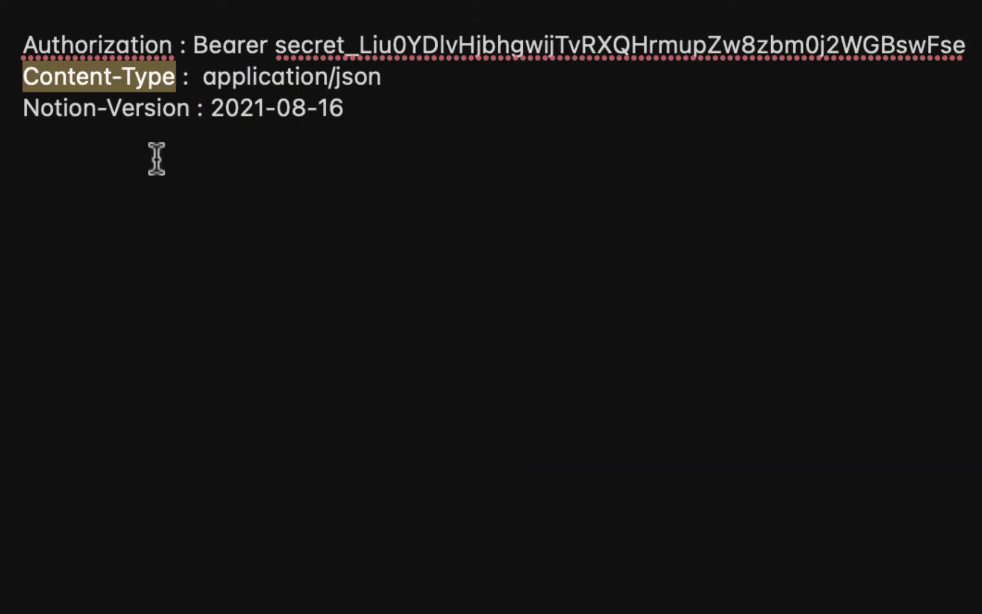
{"action": "left_click_drag", "start_coordinate": [184, 117], "coordinate": [23, 108]}
{"action": "key", "text": "super+c"}
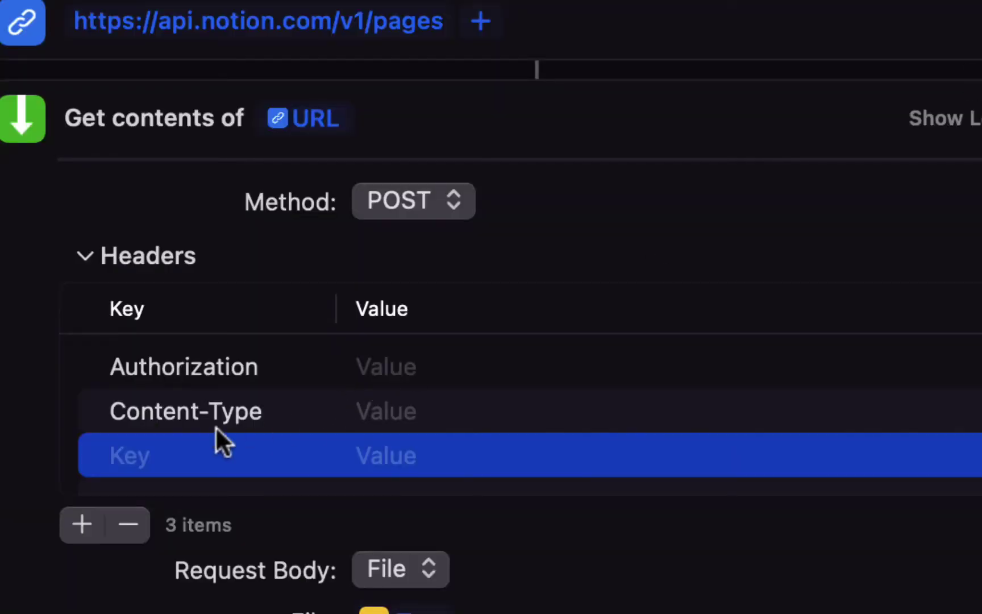
{"action": "left_click", "coordinate": [136, 460]}
{"action": "key", "text": "super+v"}
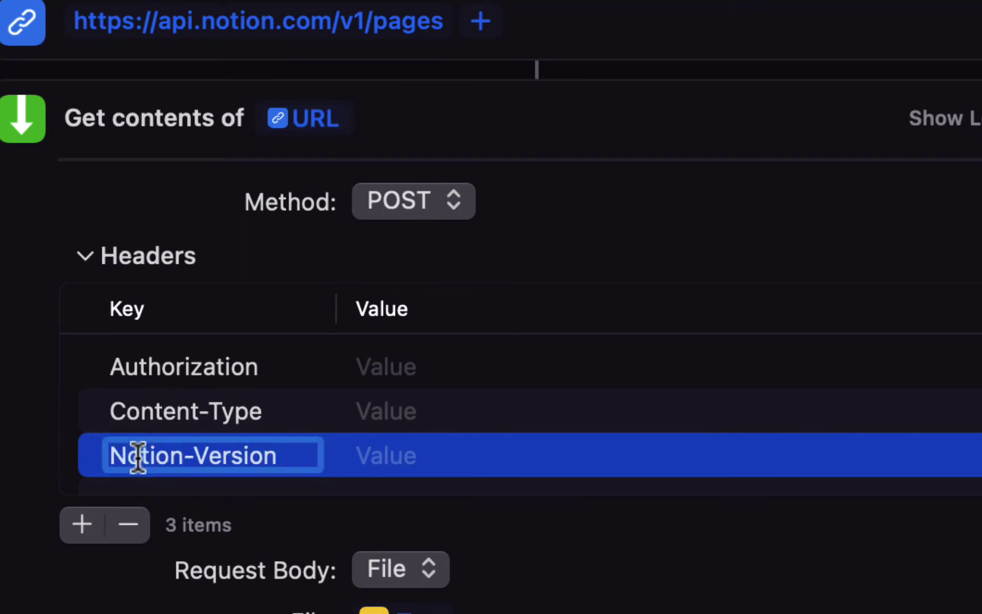
{"action": "left_click", "coordinate": [446, 369]}
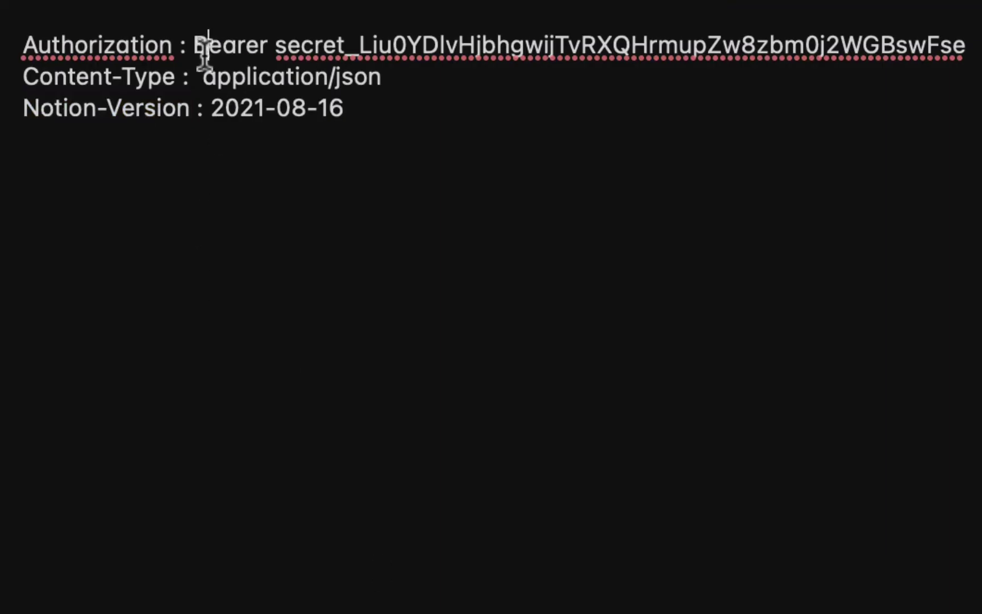
- Set the Authorization value to Bearer, undoing an attempted integration token paste
{"action": "double_click", "coordinate": [204, 54]}
{"action": "key", "text": "super+c"}
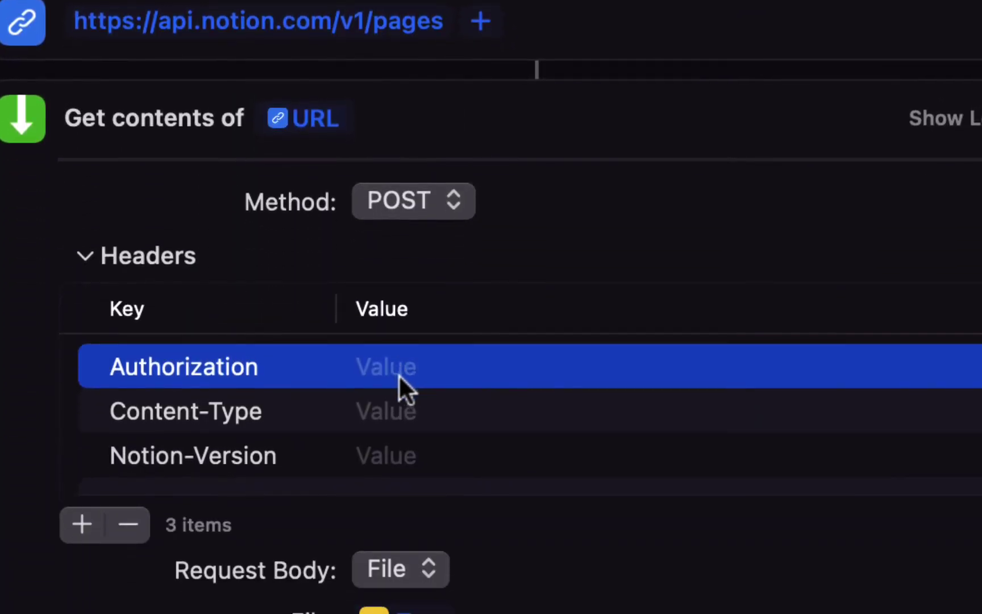
{"action": "left_click", "coordinate": [402, 375]}
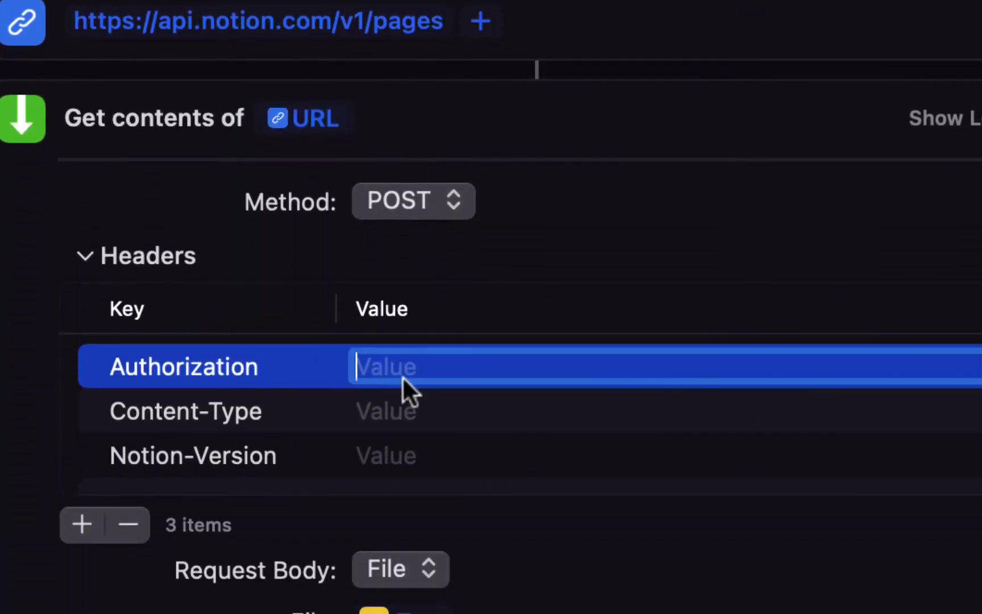
{"action": "key", "text": "super+v"}
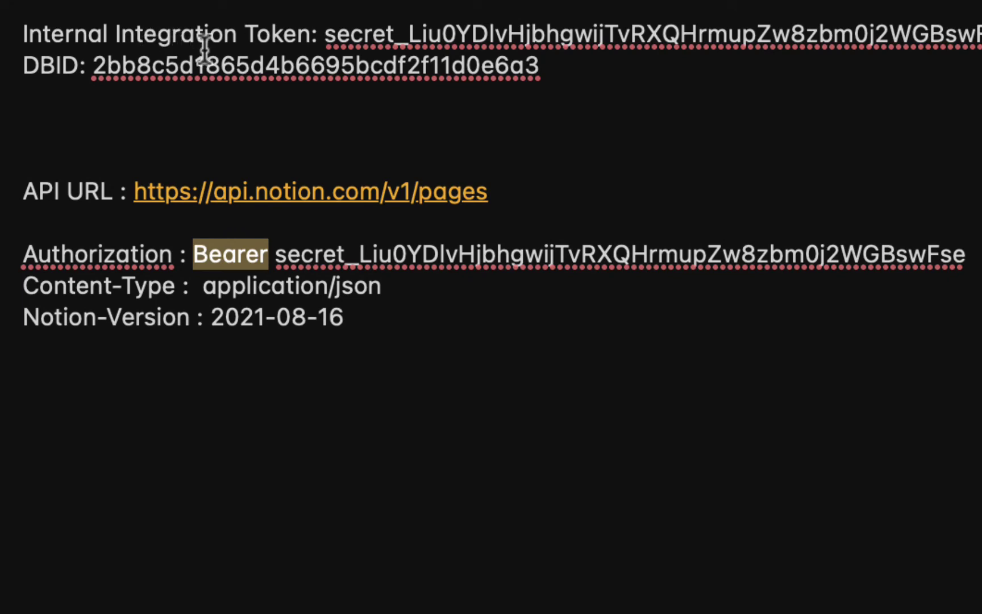
{"action": "left_click_drag", "start_coordinate": [324, 37], "coordinate": [978, 41]}
{"action": "key", "text": "super+c"}
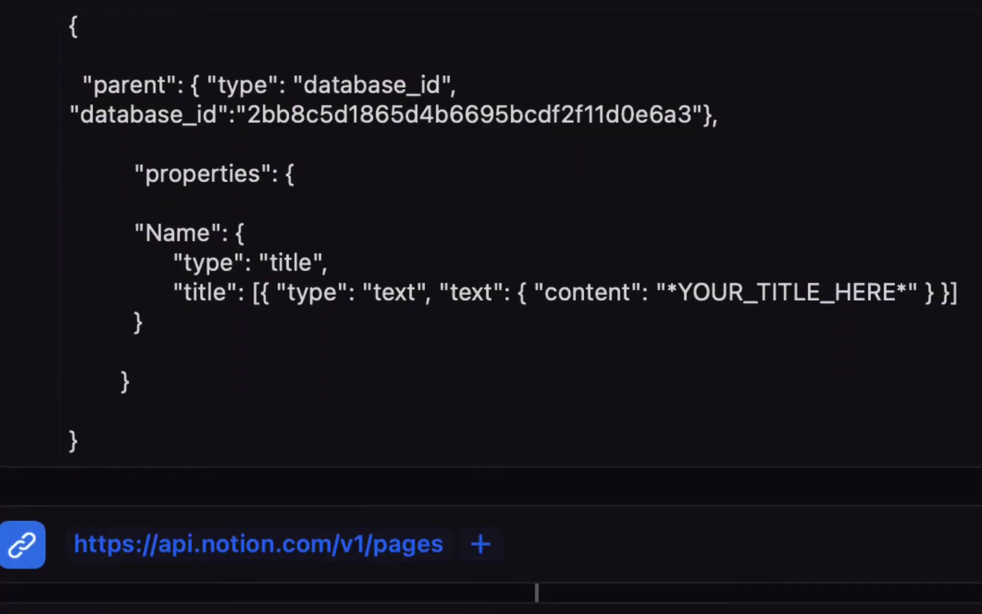
{"action": "scroll", "coordinate": [578, 345], "scroll_direction": "down", "scroll_amount": 10}
{"action": "type", "text": "swFse"}
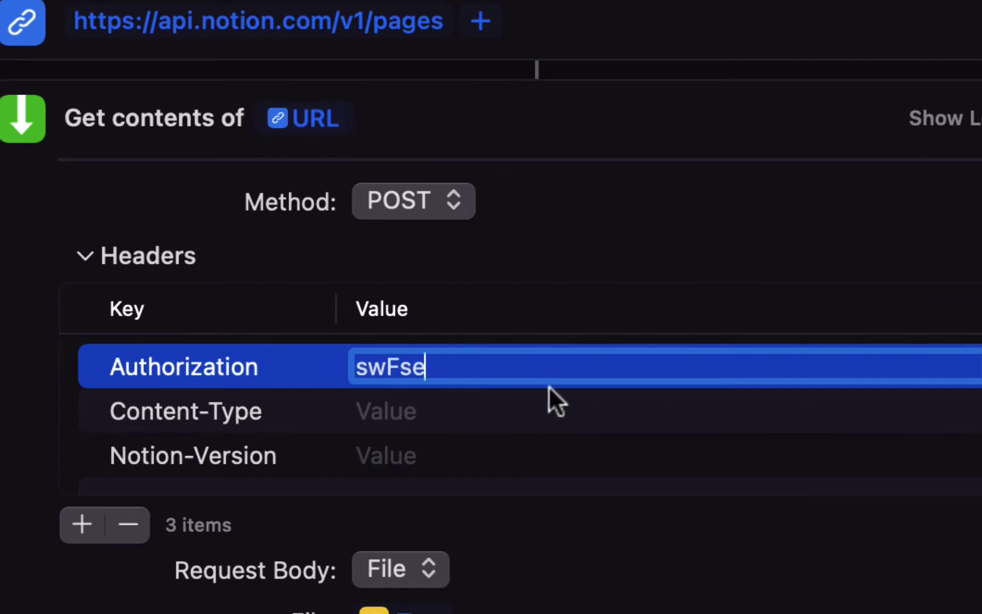
{"action": "key", "text": "Left"}
{"action": "key", "text": "Left"}
{"action": "key", "text": "Left"}
{"action": "key", "text": "Left"}
{"action": "key", "text": "Left"}
{"action": "key", "text": "super+v"}
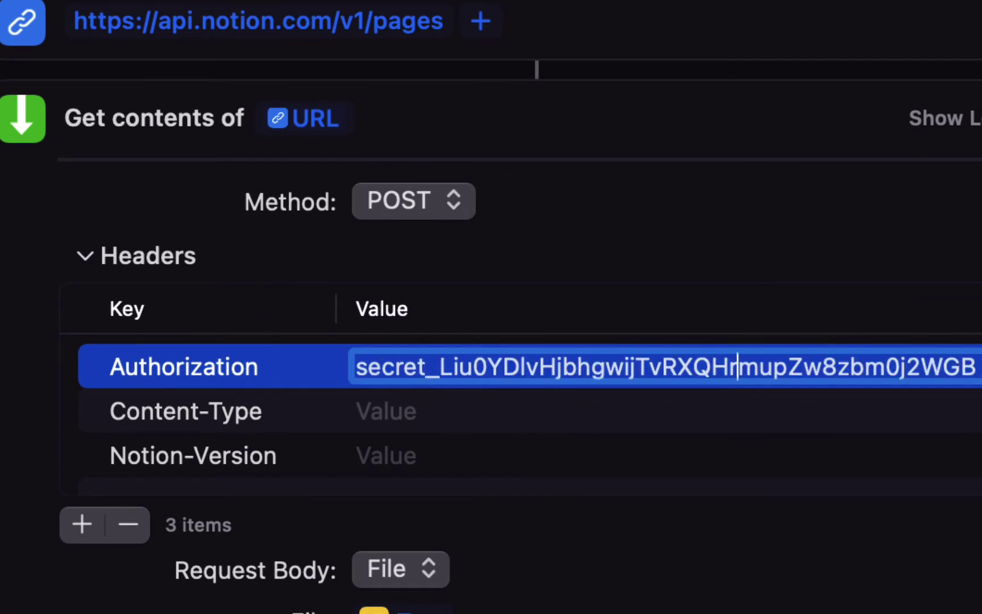
{"action": "key", "text": "Left"}
{"action": "key", "text": "Left"}
{"action": "key", "text": "Left"}
{"action": "key", "text": "Left"}
{"action": "key", "text": "Left"}
{"action": "key", "text": "Left"}
{"action": "key", "text": "Left"}
{"action": "key", "text": "Left"}
{"action": "key", "text": "Left"}
{"action": "key", "text": "Left"}
{"action": "key", "text": "Left"}
{"action": "key", "text": "Left"}
{"action": "key", "text": "Left"}
{"action": "key", "text": "Left"}
{"action": "key", "text": "Left"}
{"action": "key", "text": "Left"}
{"action": "key", "text": "Left"}
{"action": "key", "text": "Left"}
{"action": "key", "text": "Left"}
{"action": "key", "text": "Left"}
{"action": "key", "text": "super+z"}
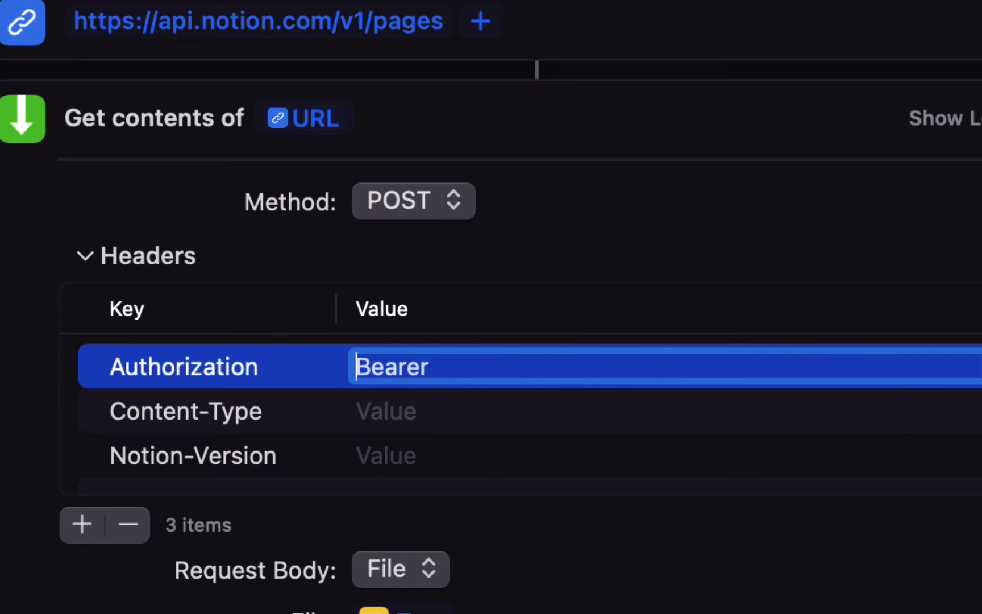
{"action": "key", "text": "super+z"}
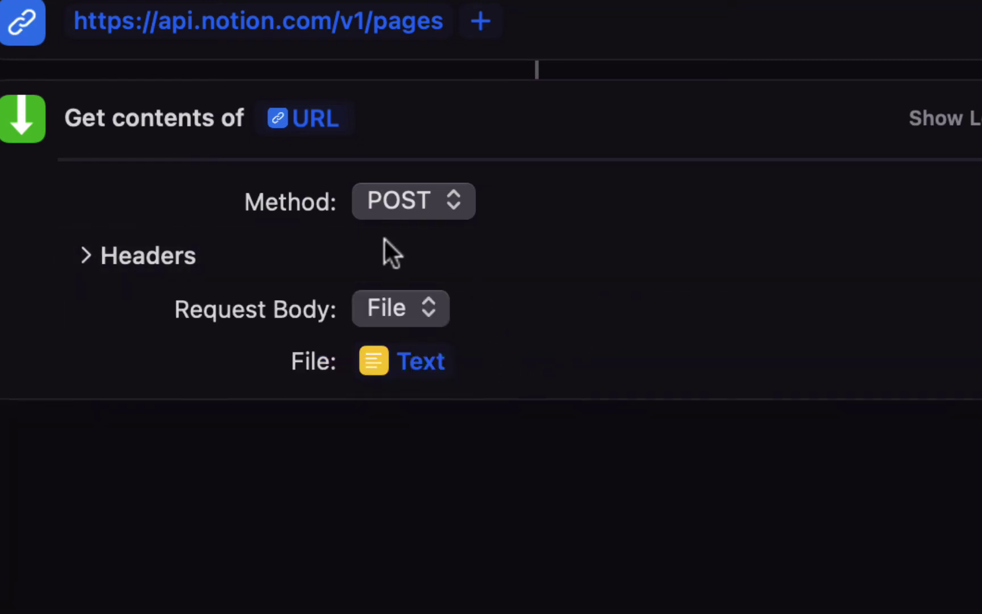
- Reopen the Authorization value and cancel the edit, leaving it as Bearer
{"action": "left_click", "coordinate": [86, 255]}
{"action": "left_click", "coordinate": [500, 370]}
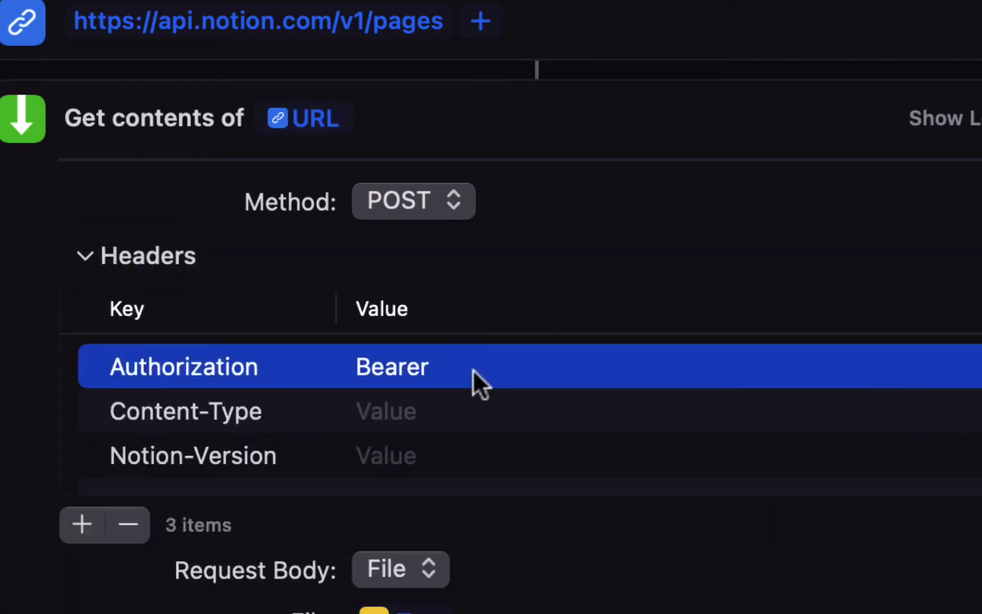
{"action": "left_click", "coordinate": [413, 367]}
{"action": "type", "text": "swFse"}
{"action": "key", "text": "Left"}
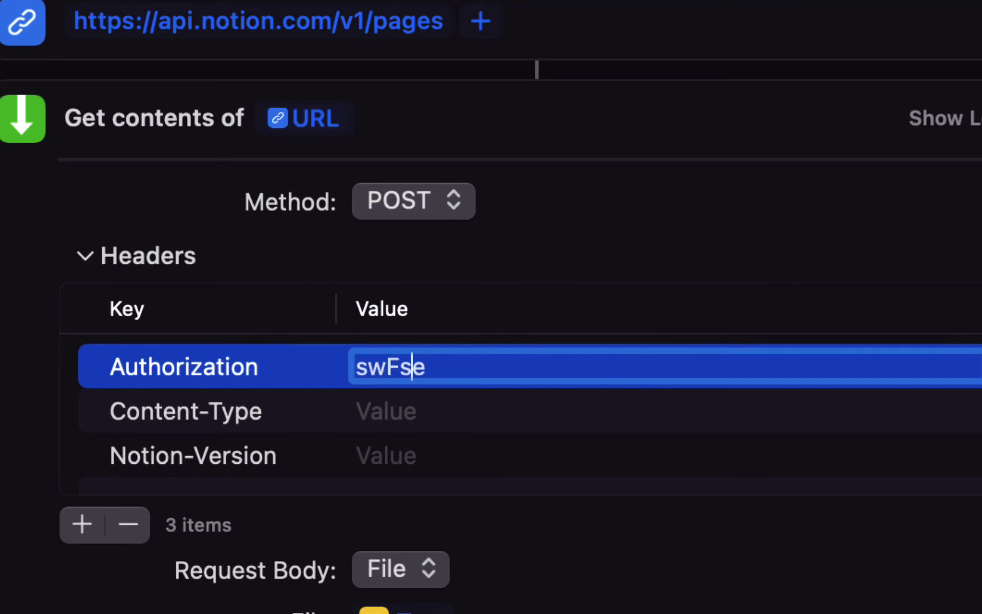
{"action": "key", "text": "Left"}
{"action": "key", "text": "Left"}
{"action": "key", "text": "Left"}
{"action": "key", "text": "Escape"}
{"action": "left_click", "coordinate": [546, 257]}
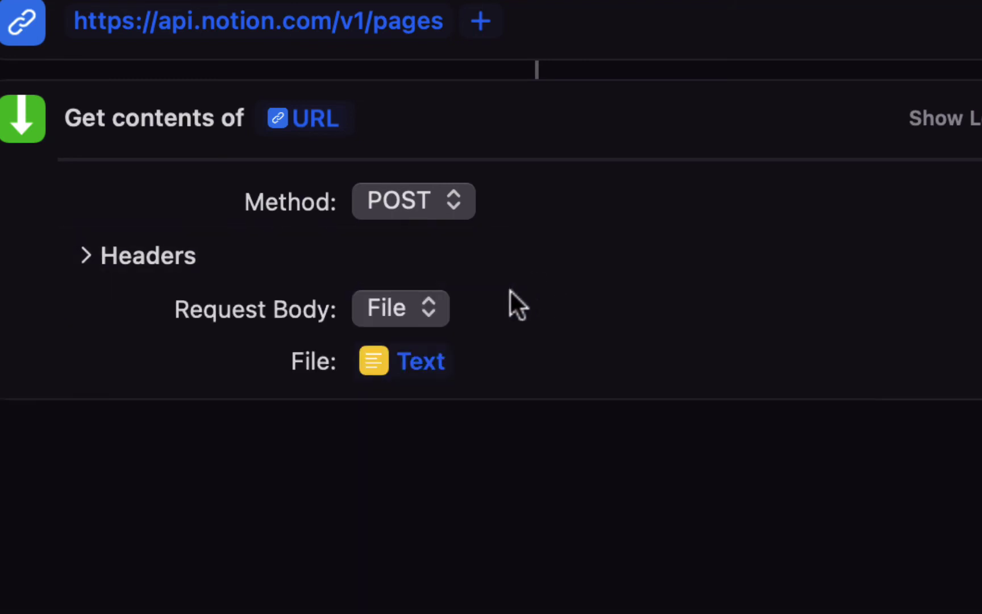
{"action": "left_click", "coordinate": [175, 257]}
{"action": "scroll", "coordinate": [174, 258], "scroll_direction": "up", "scroll_amount": 5}
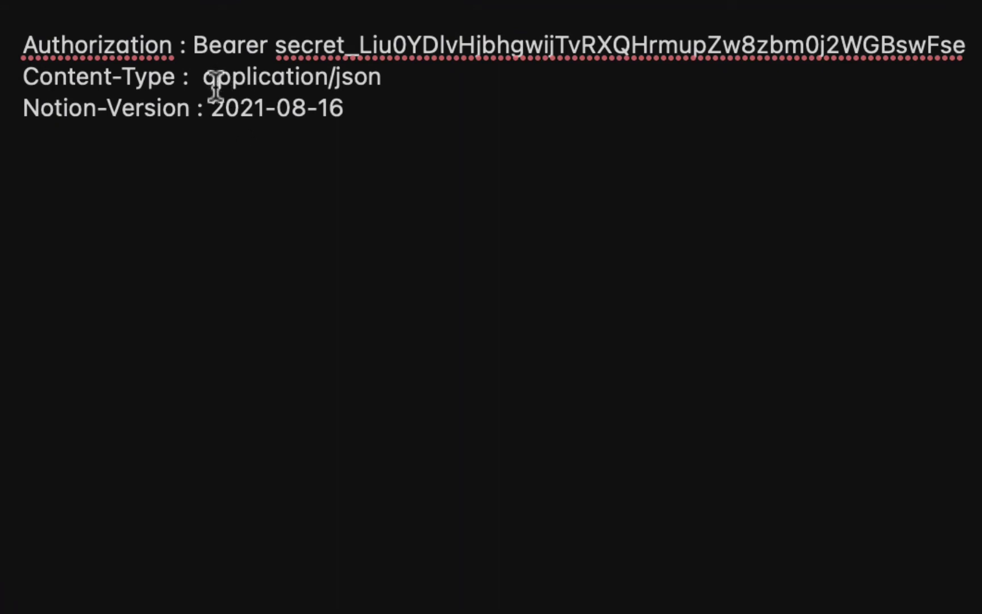
- Set the Content-Type value to application/json and move on to the Notion-Version value
{"action": "key", "text": "super+shift+Right"}
{"action": "key", "text": "super+c"}
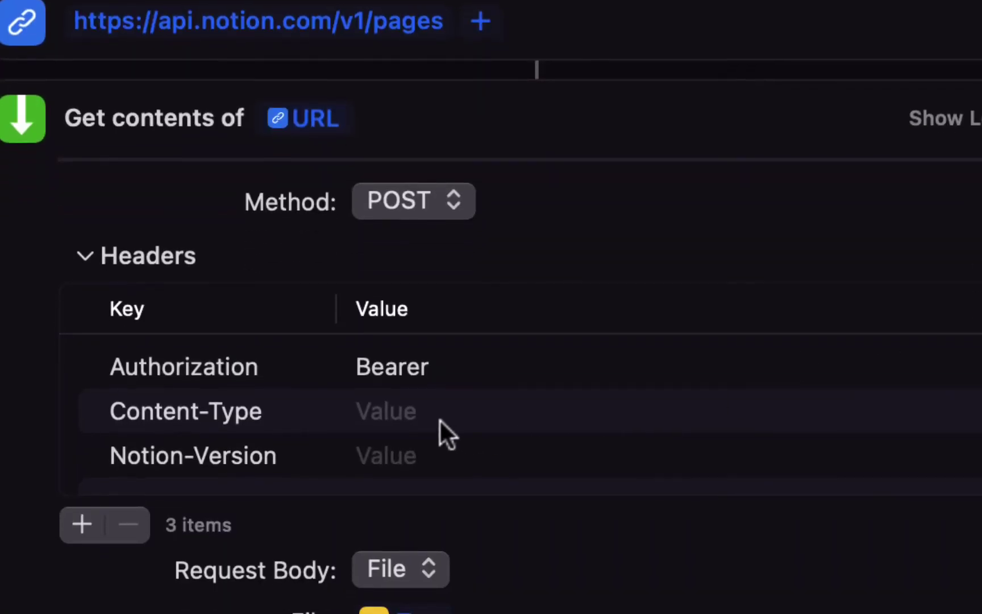
{"action": "left_click", "coordinate": [394, 411]}
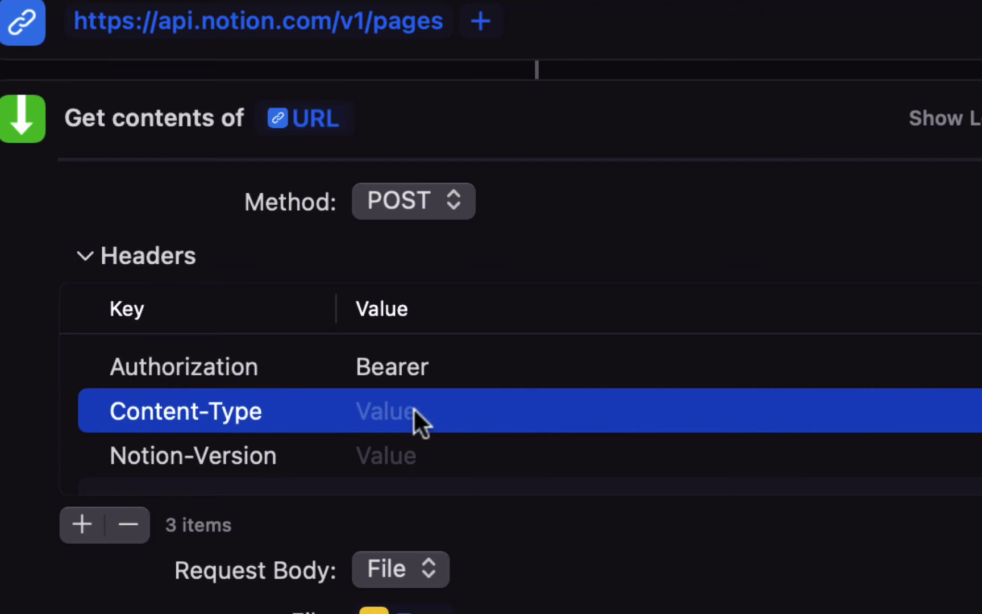
{"action": "left_click", "coordinate": [414, 407]}
{"action": "key", "text": "super+v"}
{"action": "left_click", "coordinate": [394, 460]}
{"action": "key", "text": "super+Tab"}
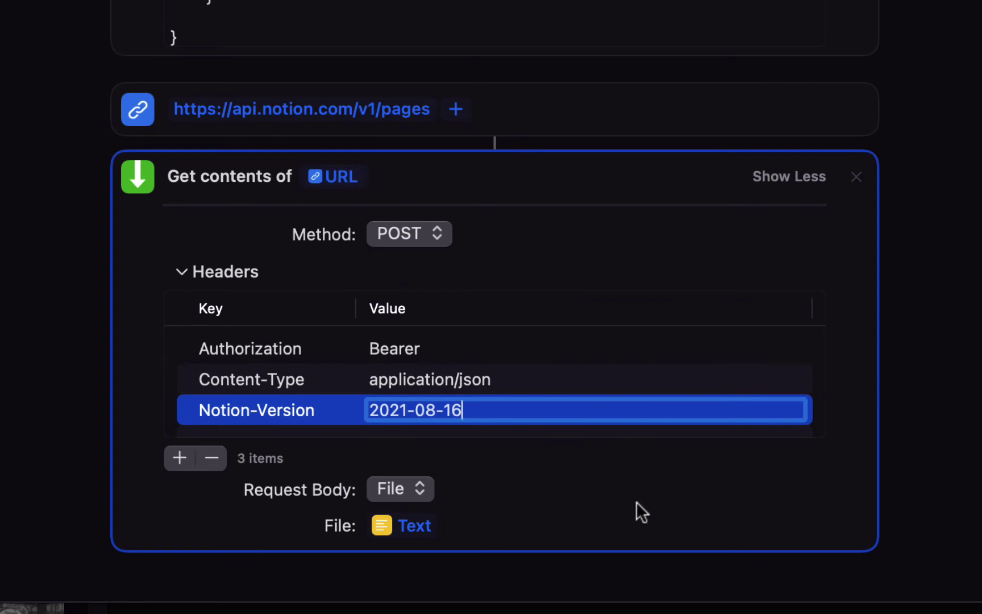
{"action": "left_click", "coordinate": [605, 273]}
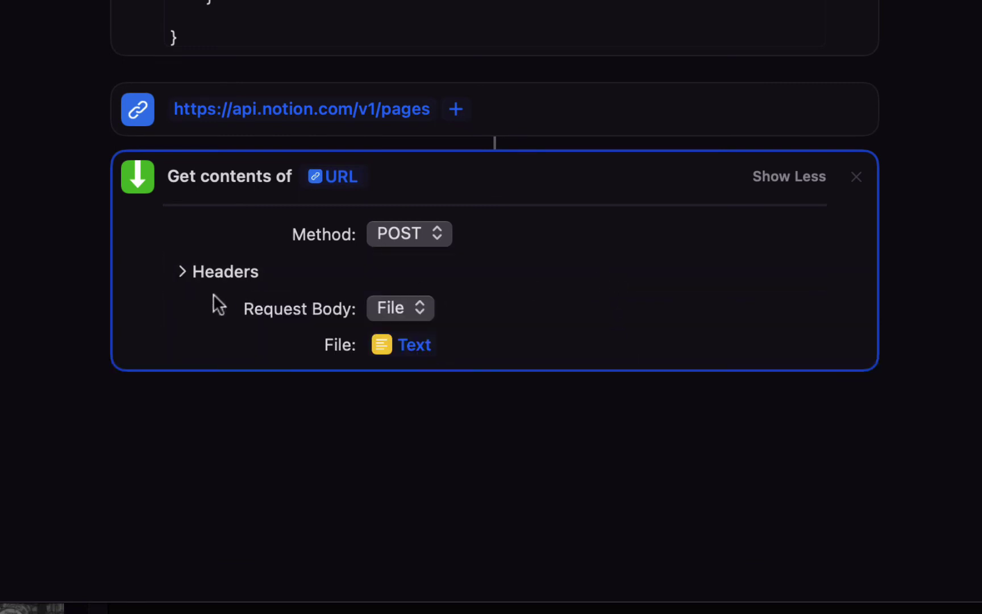
{"action": "left_click", "coordinate": [183, 271]}
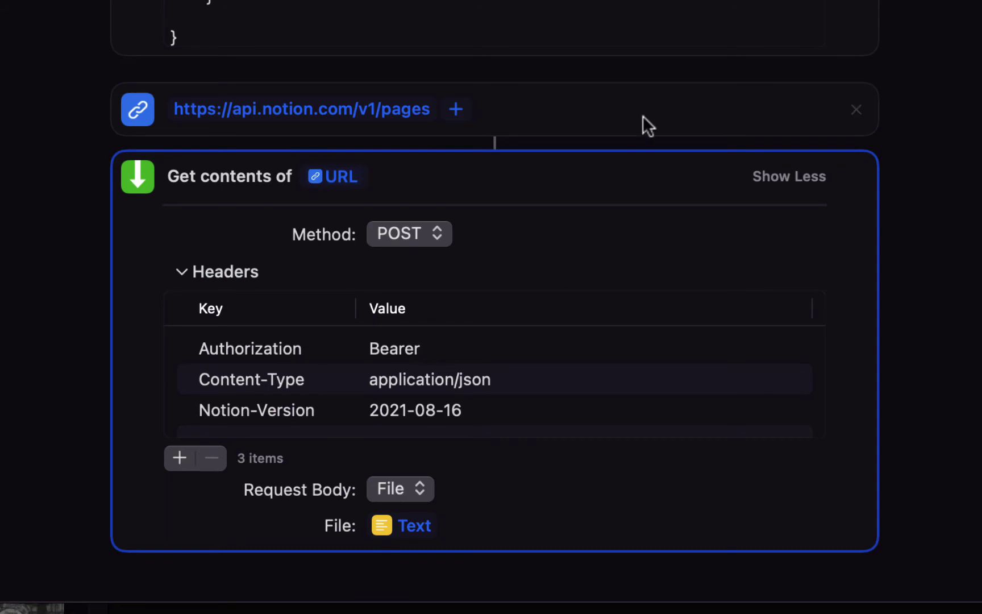
- Run the shortcut, allow api.notion.com access, and get the 'Name is not a property' error
{"action": "left_click", "coordinate": [963, 134]}
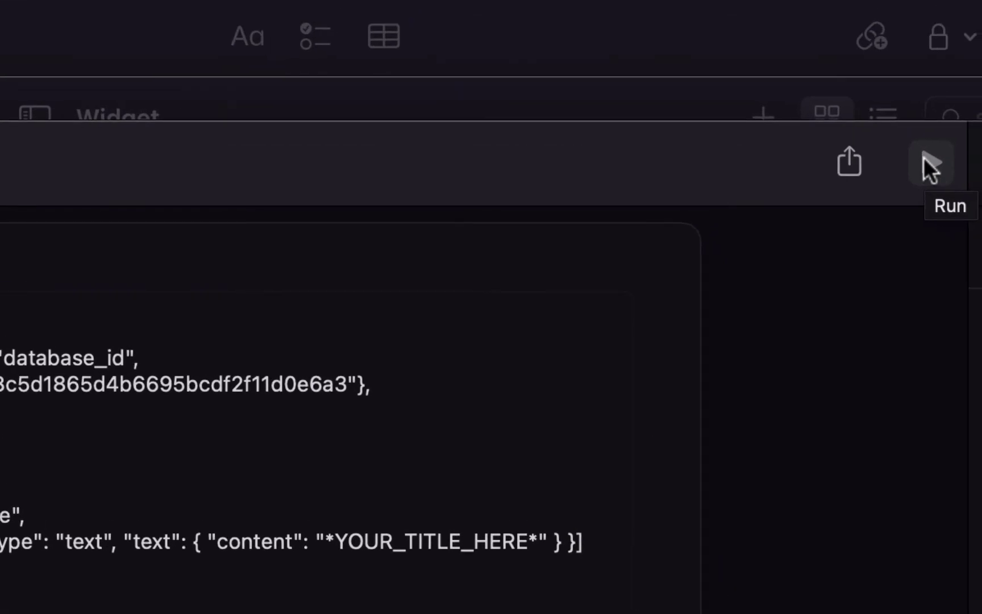
{"action": "left_click", "coordinate": [923, 158]}
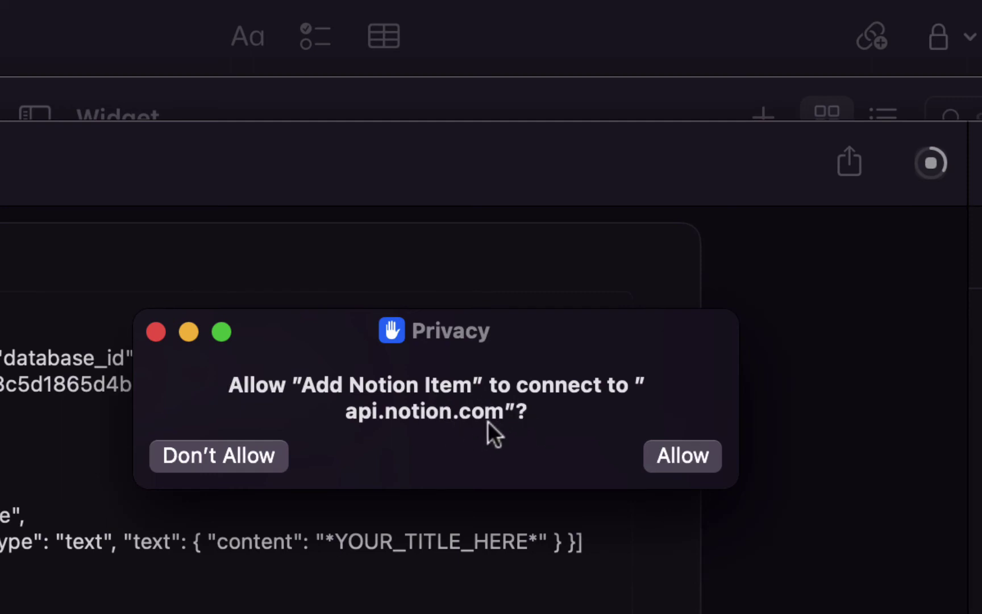
{"action": "left_click", "coordinate": [662, 456]}
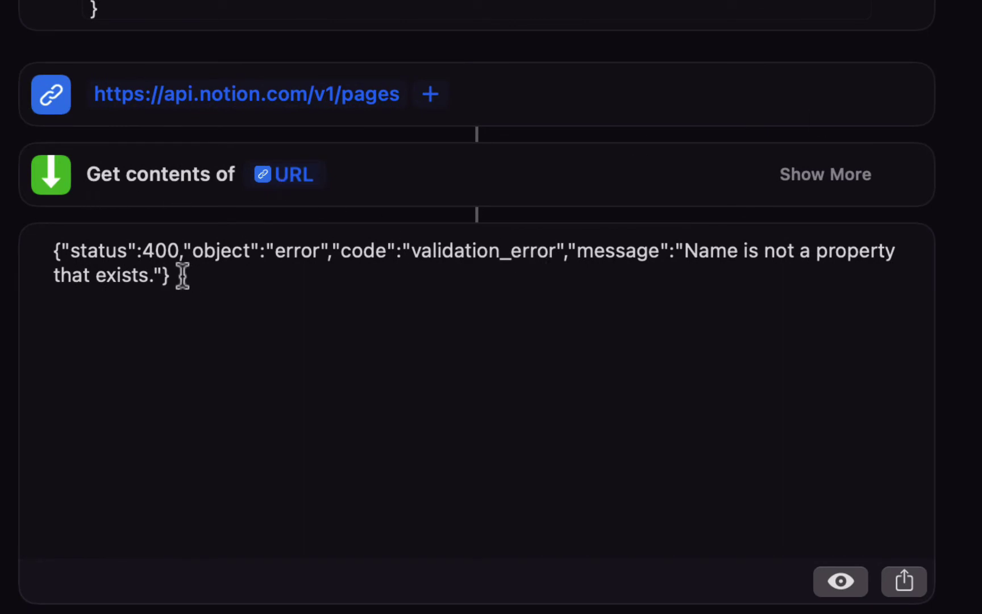
{"action": "left_click_drag", "start_coordinate": [182, 276], "coordinate": [39, 248]}
{"action": "left_click", "coordinate": [126, 248]}
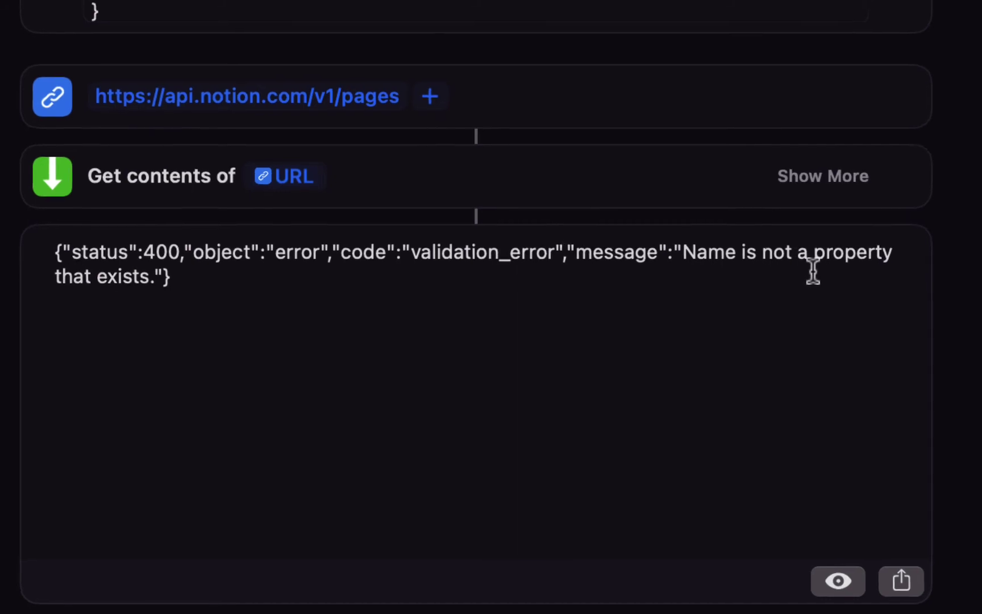
- Check the Notion database, then switch back to Shortcuts
{"action": "key", "text": "super+Tab"}
{"action": "key", "text": "super+Tab"}
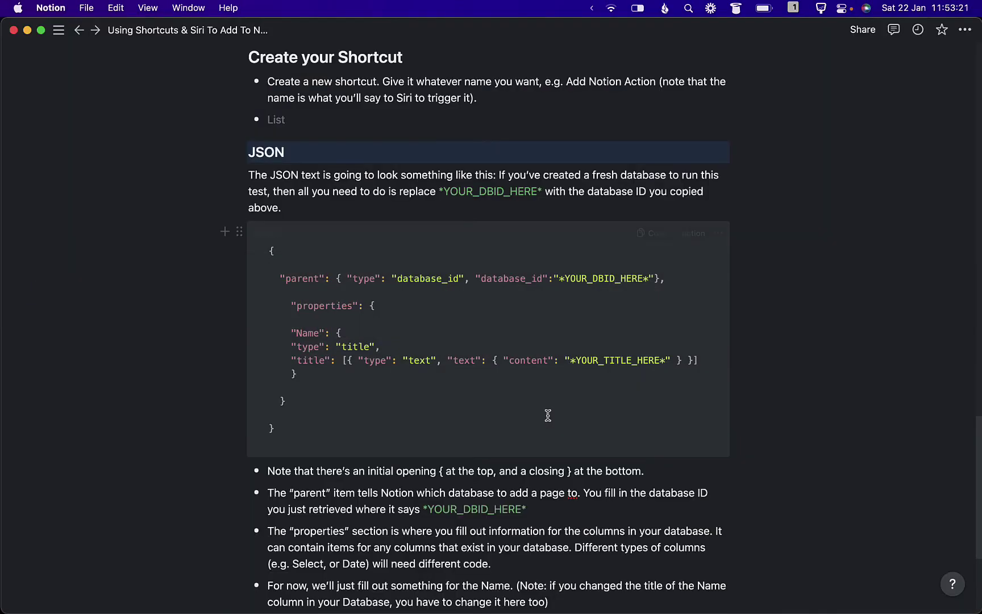
{"action": "key", "text": "super+bracketleft"}
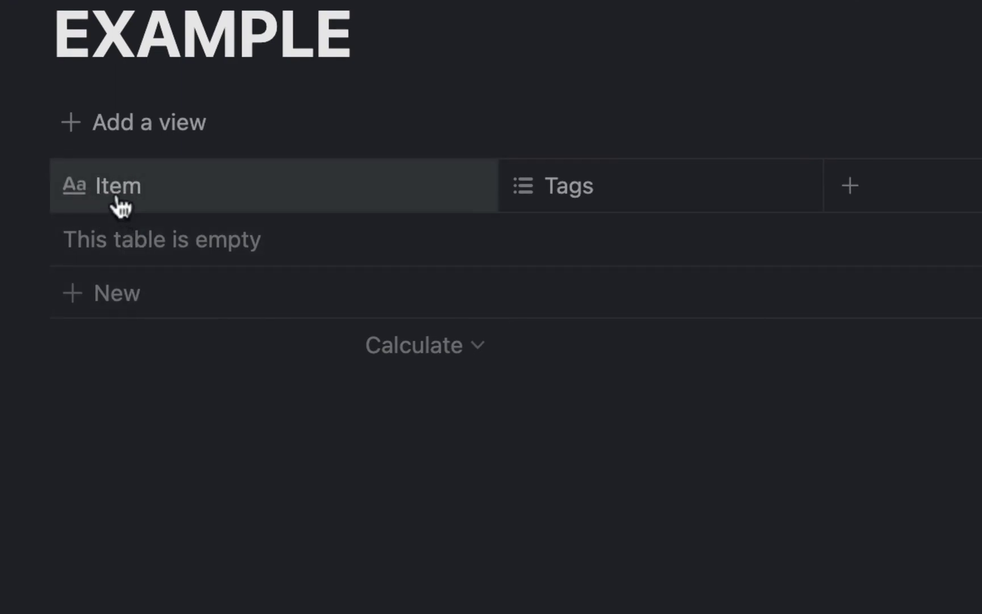
{"action": "key", "text": "super+Tab"}
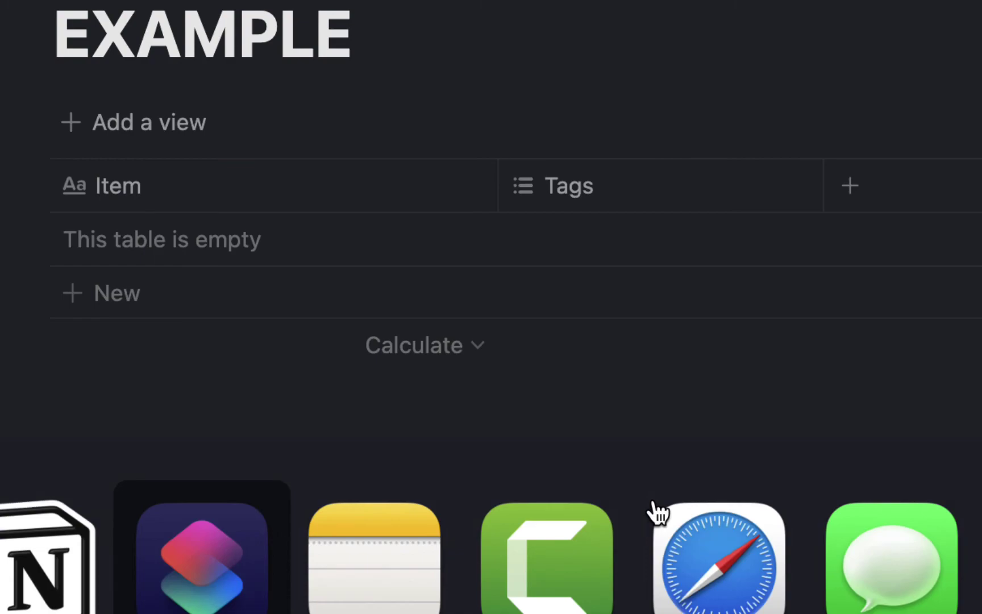
{"action": "key", "text": "super+Tab"}
{"action": "key", "text": "super+shift+Tab"}
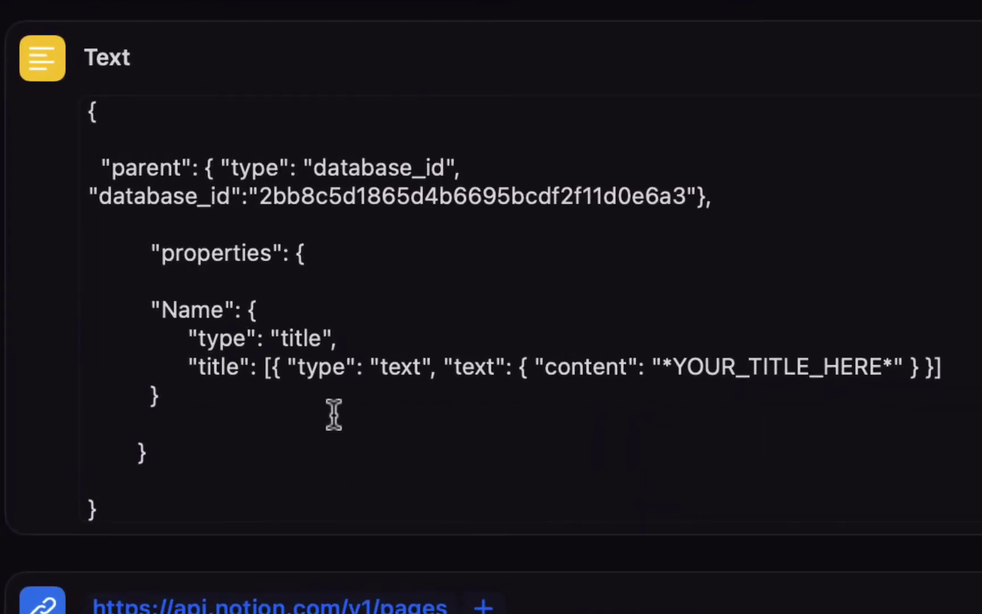
- Rename the JSON property Name to Item, rerun, and select the returned page JSON
{"action": "left_click", "coordinate": [171, 308]}
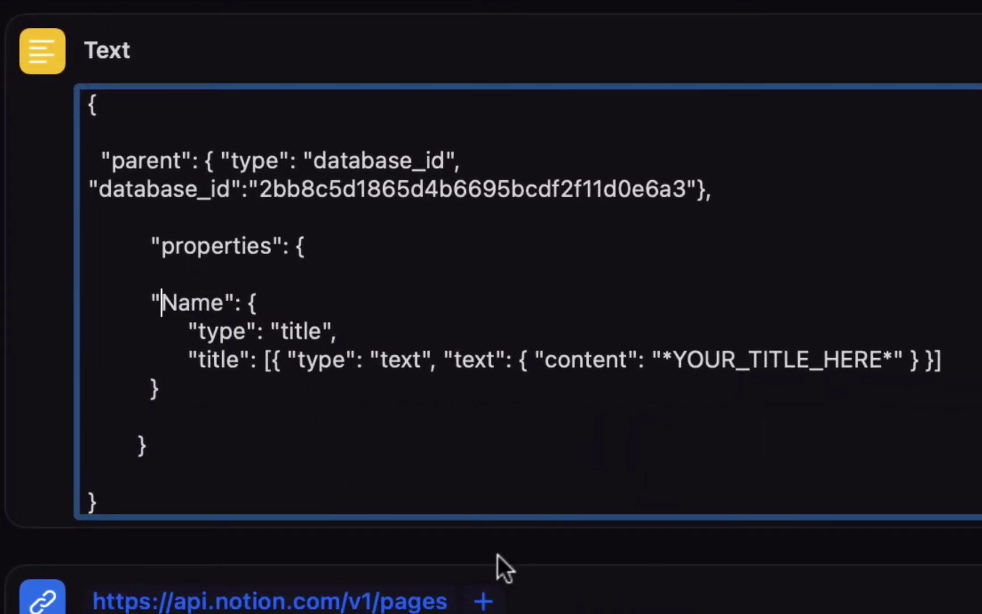
{"action": "key", "text": "shift+Right"}
{"action": "key", "text": "shift+Right"}
{"action": "key", "text": "shift+Right"}
{"action": "key", "text": "shift+Right"}
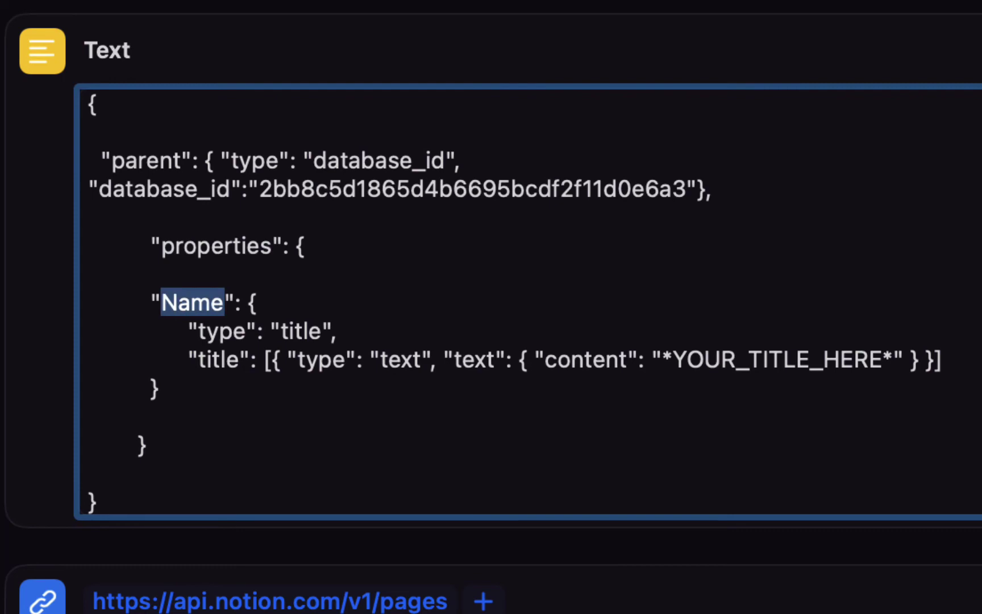
{"action": "type", "text": "Item"}
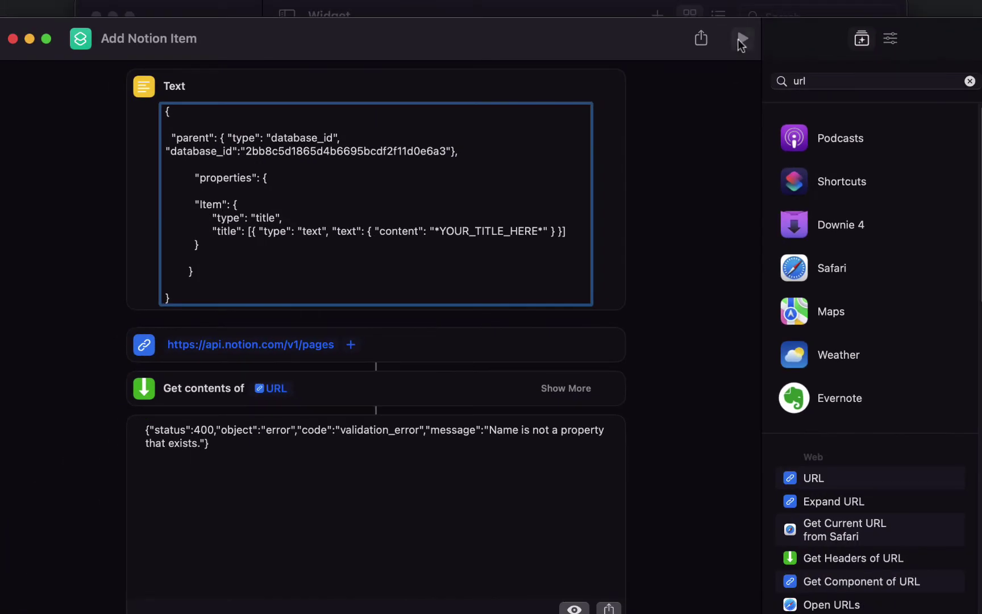
{"action": "left_click", "coordinate": [739, 40]}
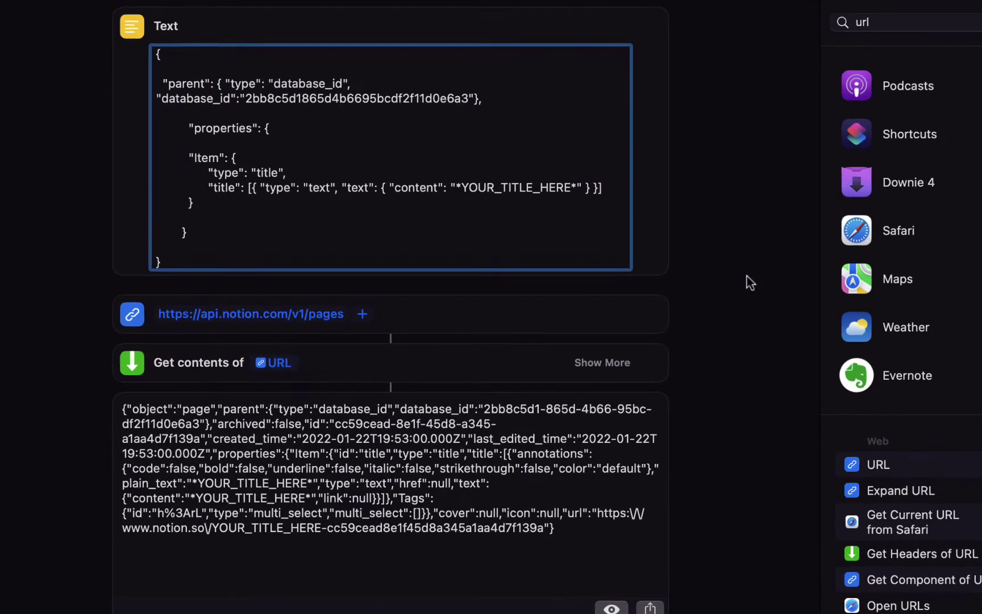
{"action": "left_click_drag", "start_coordinate": [121, 410], "coordinate": [433, 497]}
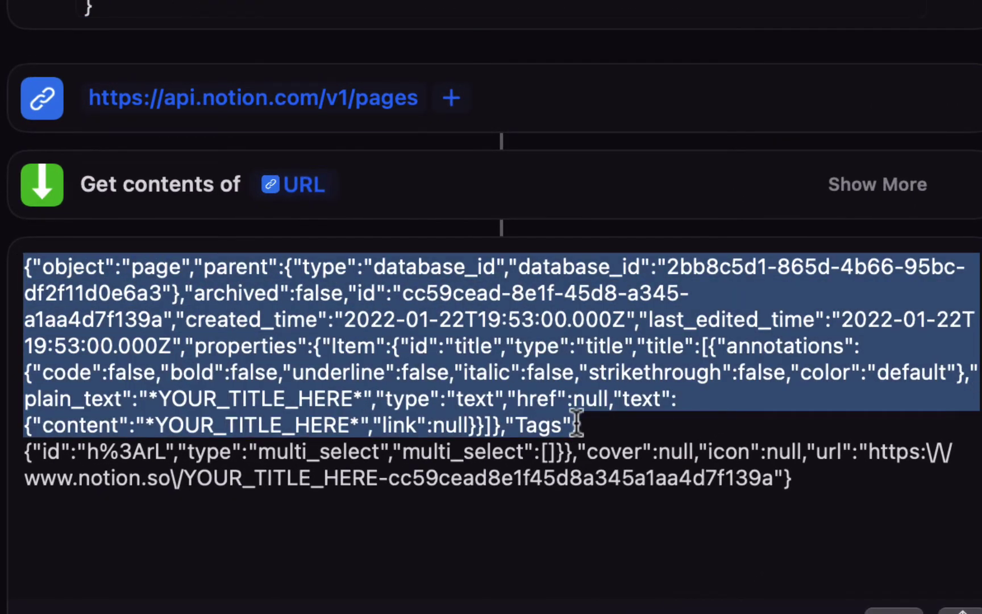
{"action": "left_click_drag", "start_coordinate": [577, 424], "coordinate": [855, 484]}
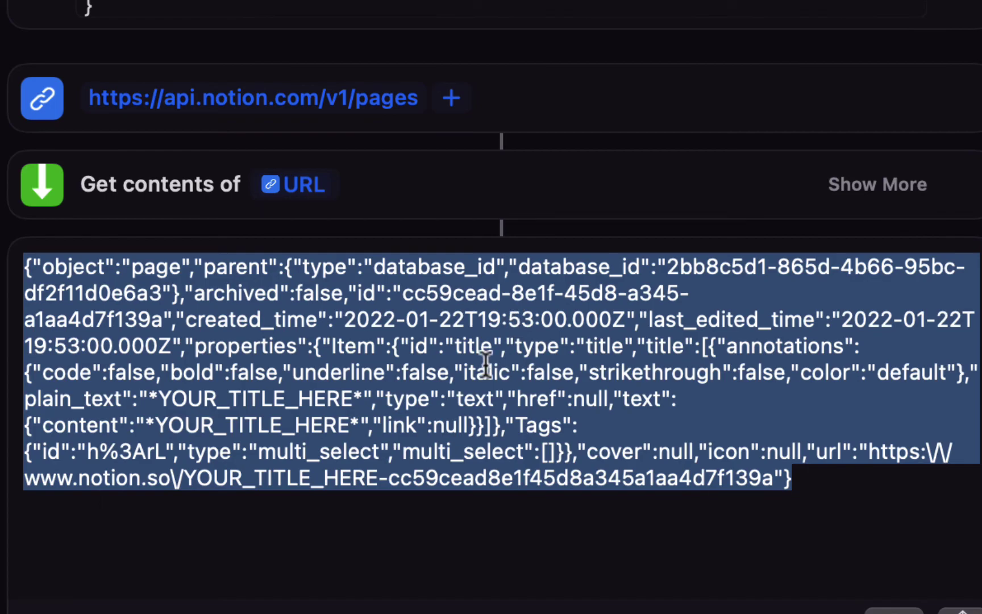
{"action": "key", "text": "super+Tab"}
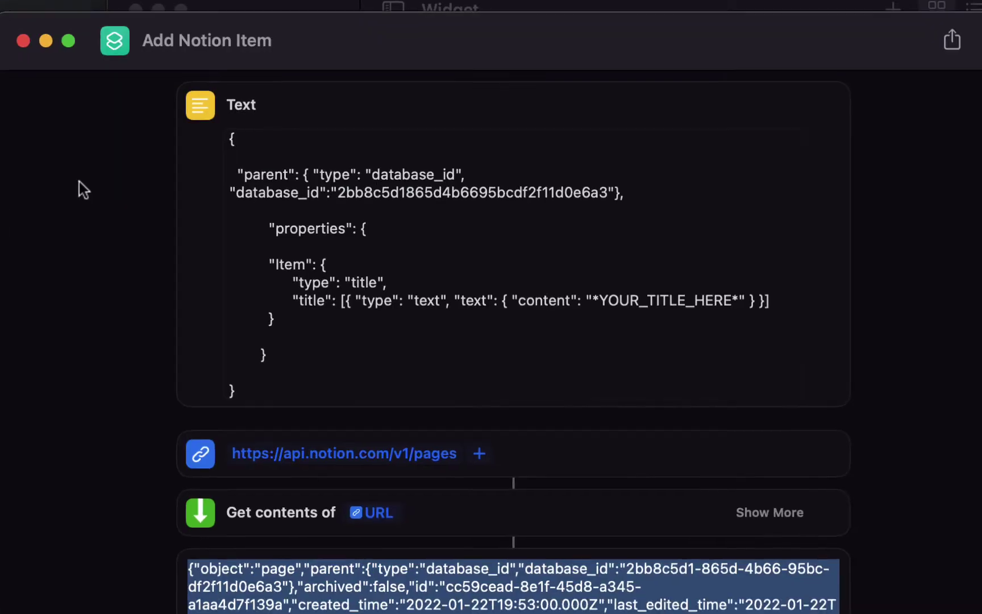
- Rerun the shortcut, then add Ask for Input above the Text, prompting 'What is your item?'
{"action": "left_click", "coordinate": [944, 36]}
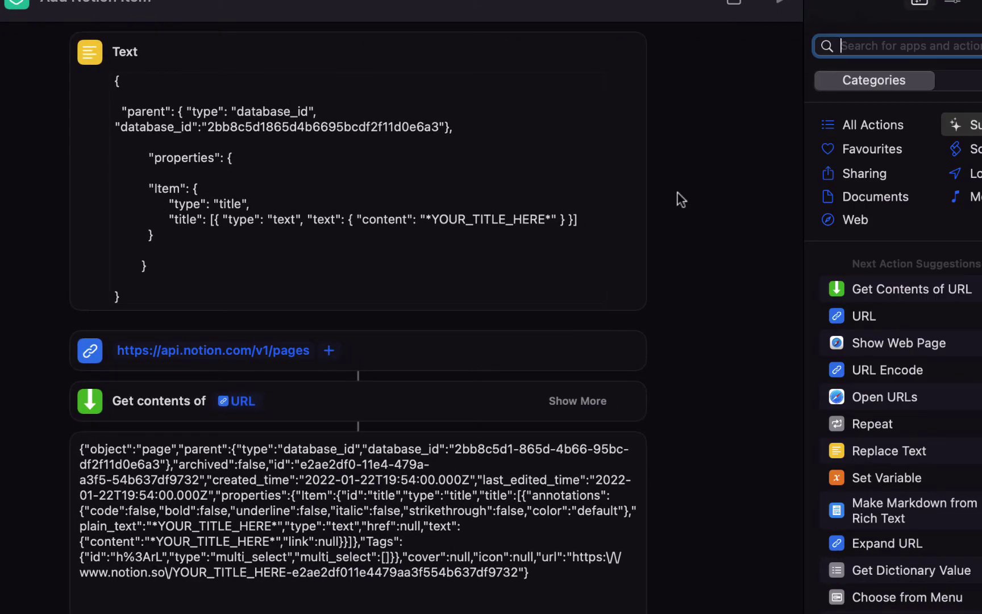
{"action": "type", "text": "input"}
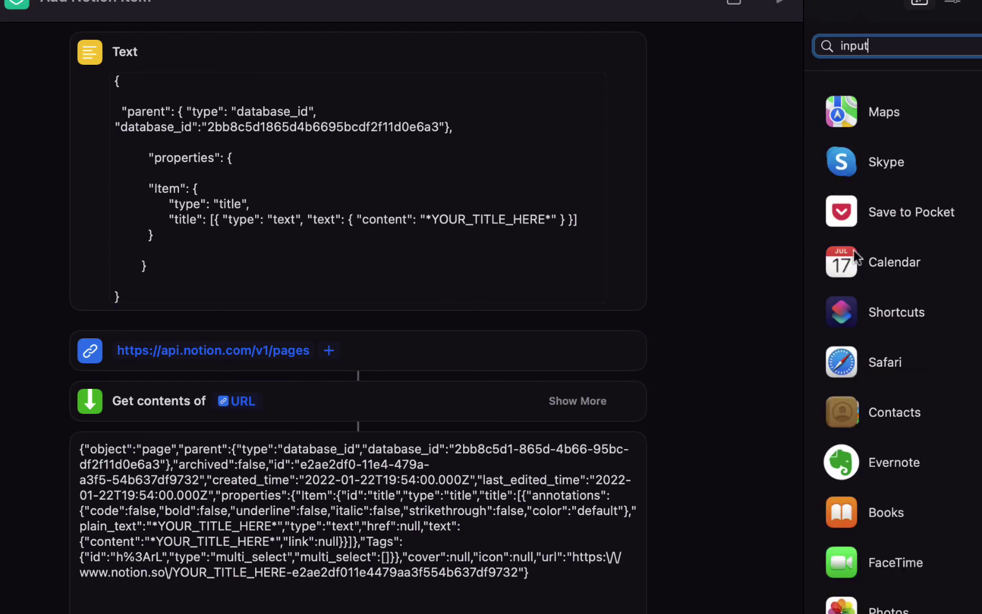
{"action": "scroll", "coordinate": [921, 318], "scroll_direction": "down", "scroll_amount": 10}
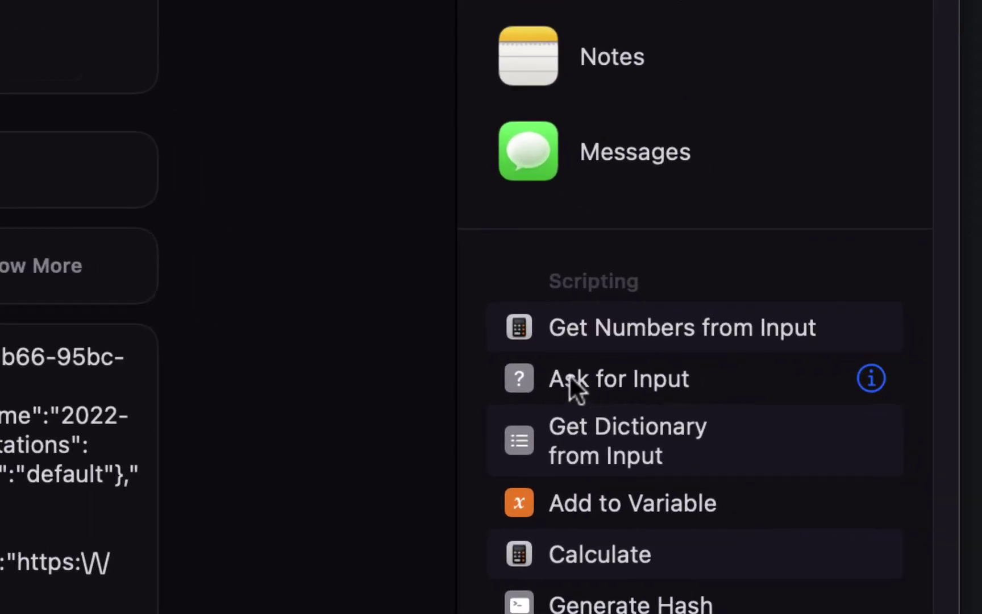
{"action": "left_click", "coordinate": [620, 379]}
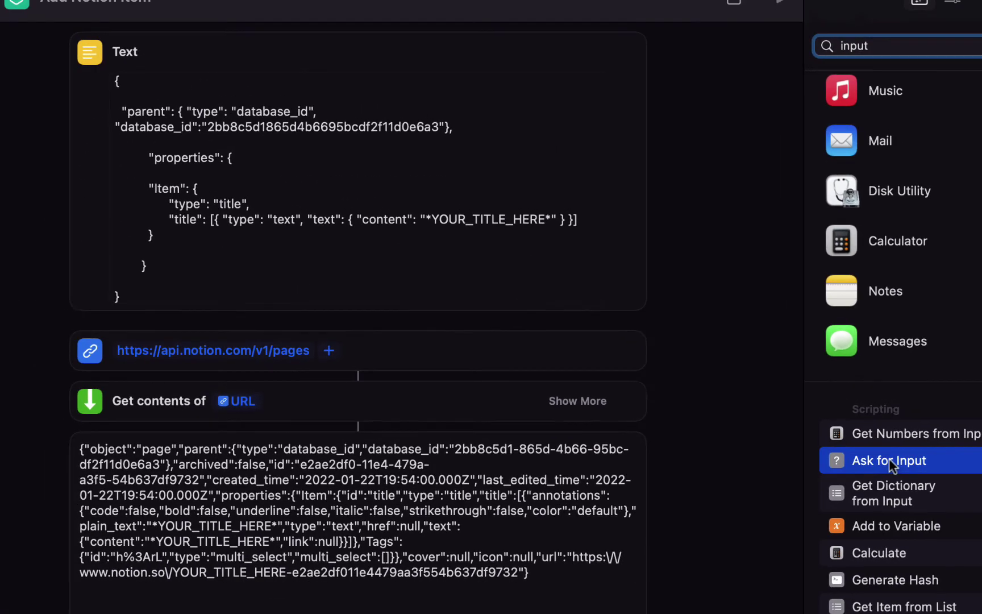
{"action": "left_click_drag", "start_coordinate": [890, 459], "coordinate": [307, 59]}
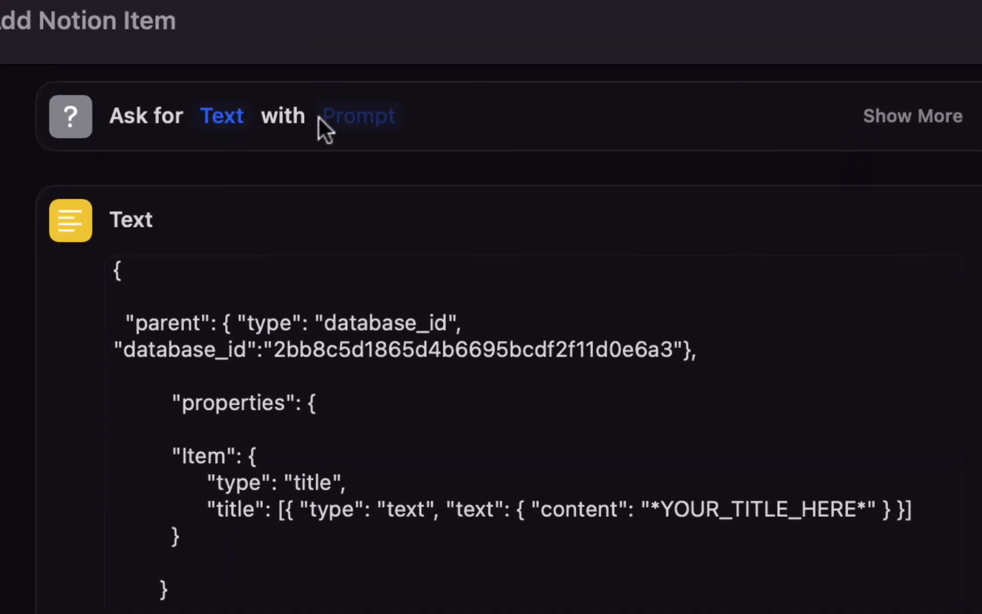
{"action": "left_click", "coordinate": [324, 116]}
{"action": "type", "text": "What i"}
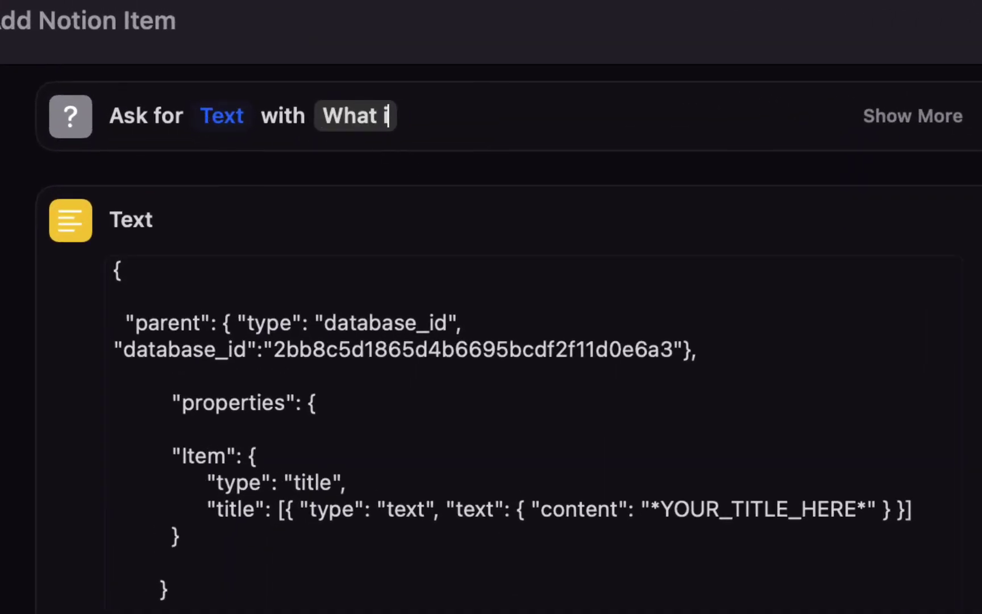
{"action": "type", "text": "s your item?"}
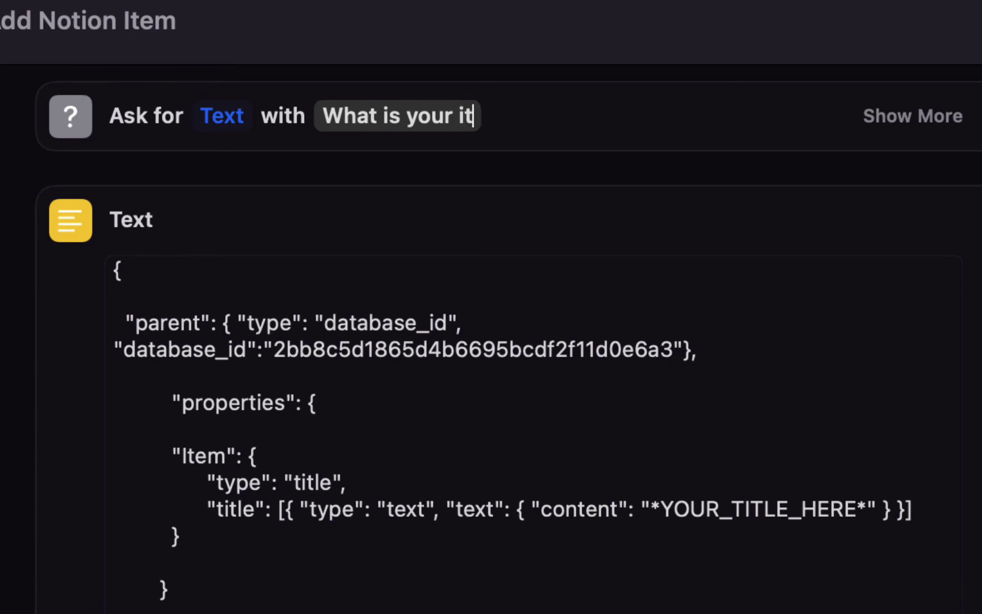
- Replace *YOUR_TITLE_HERE* in the JSON with the Provided Input variable
{"action": "left_click", "coordinate": [386, 177]}
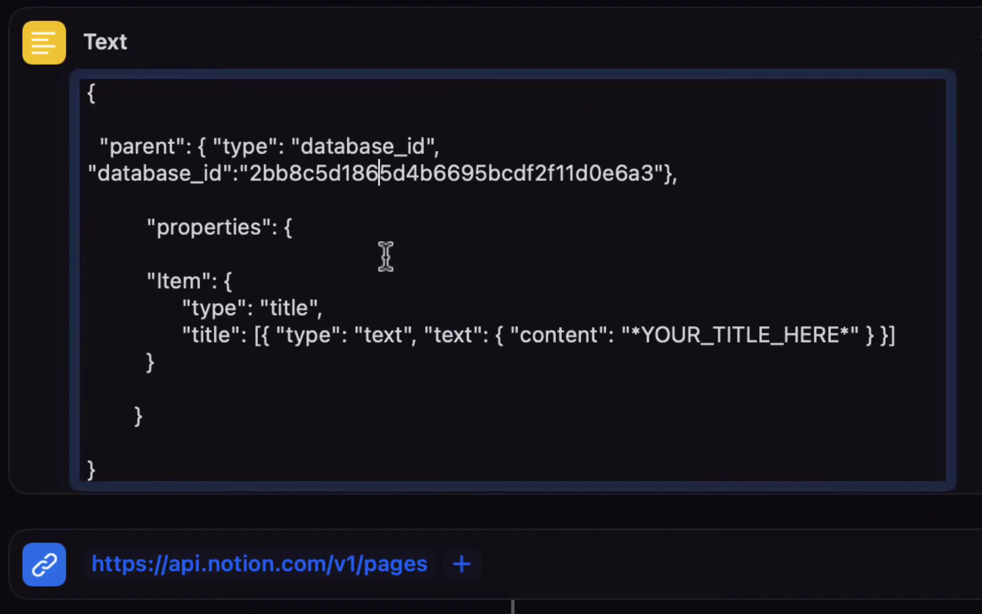
{"action": "left_click", "coordinate": [632, 336]}
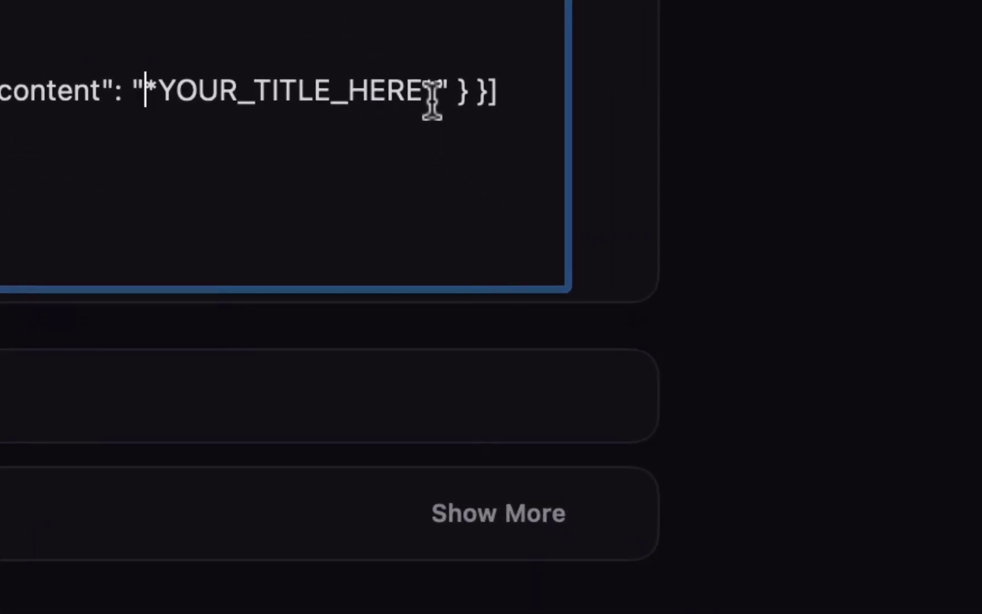
{"action": "left_click", "coordinate": [432, 94], "text": "shift"}
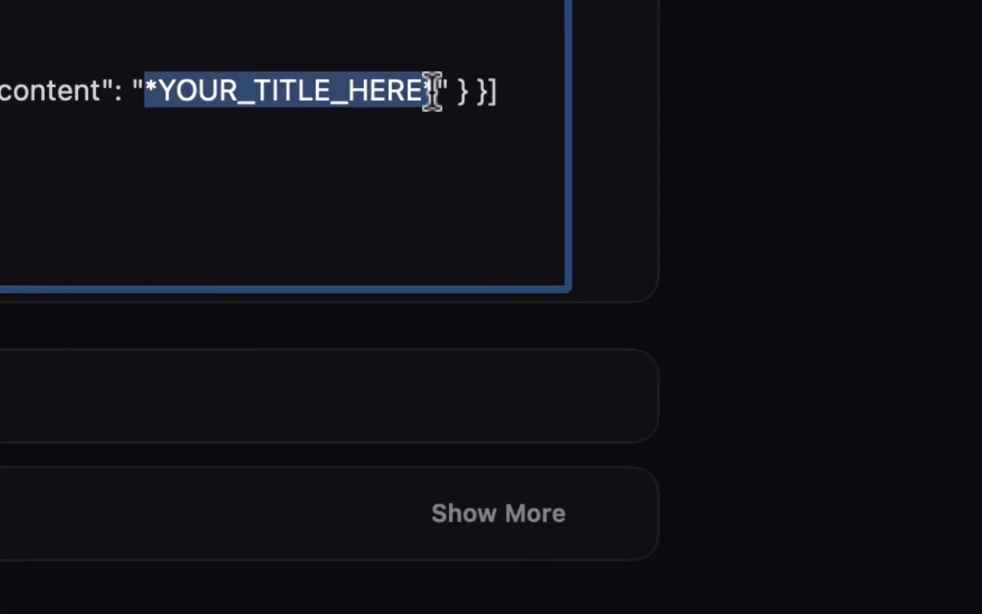
{"action": "right_click", "coordinate": [286, 91]}
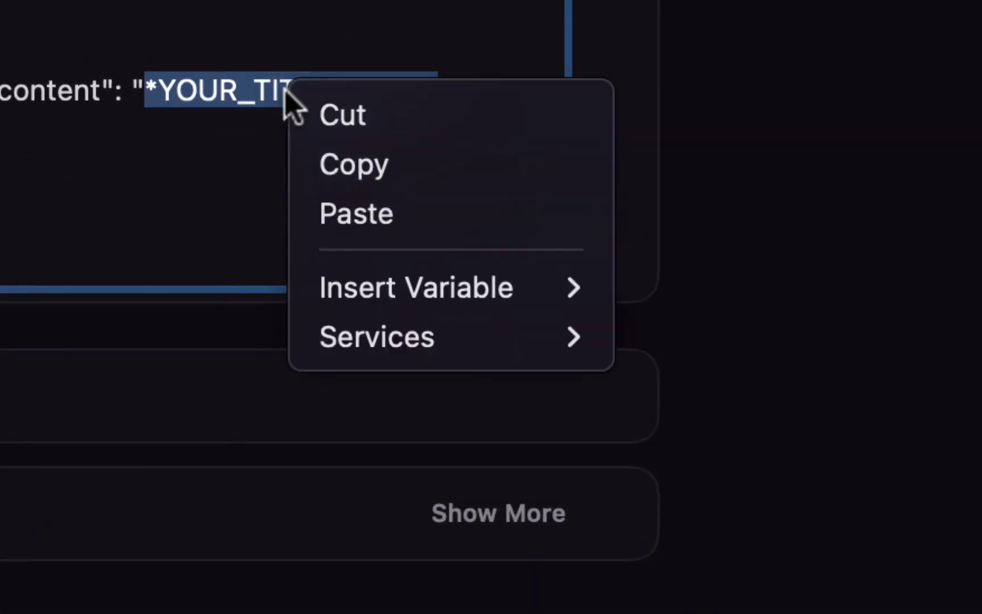
{"action": "mouse_move", "coordinate": [380, 285]}
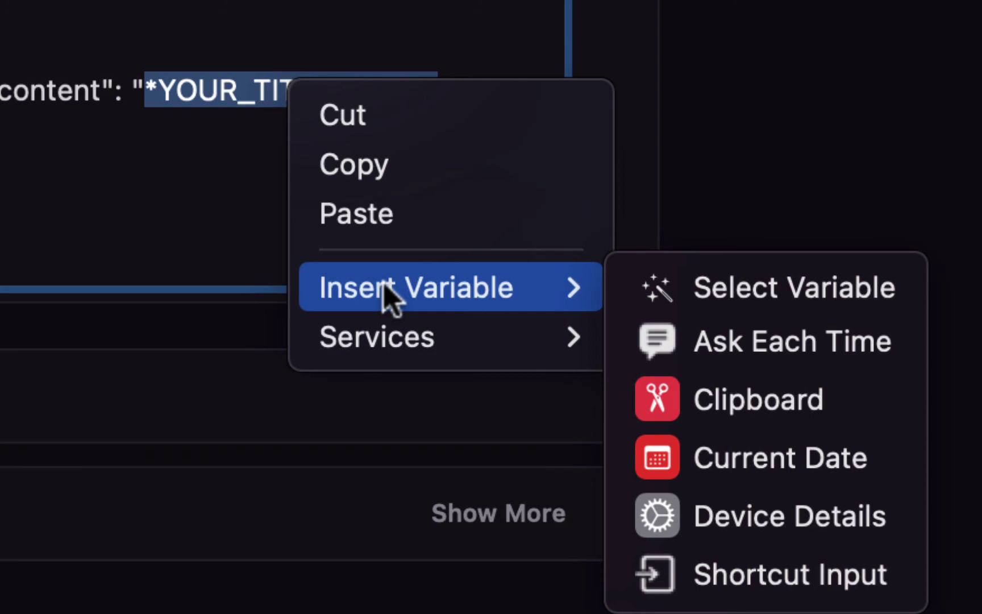
{"action": "left_click", "coordinate": [779, 290]}
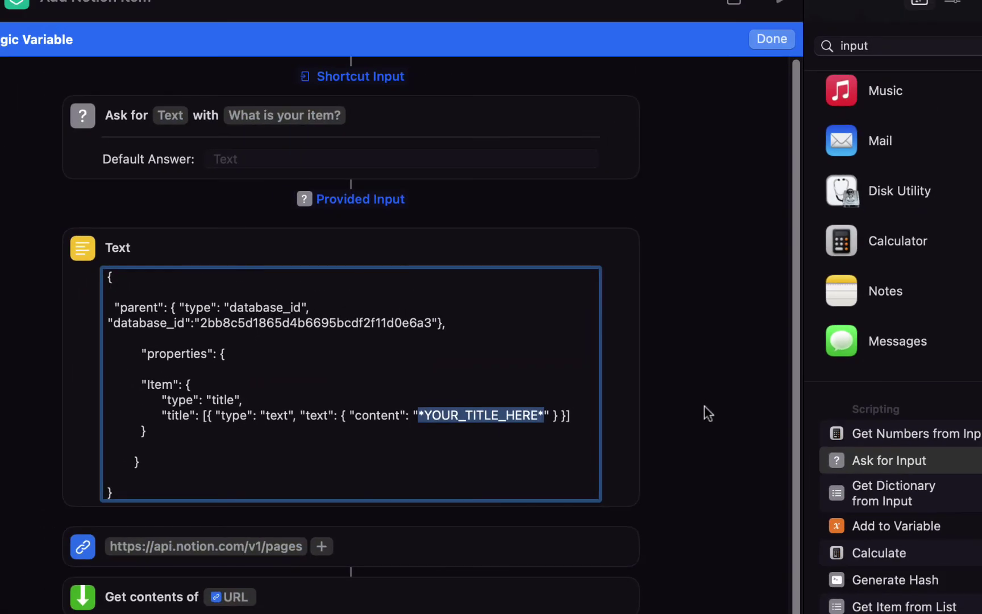
{"action": "left_click", "coordinate": [363, 200]}
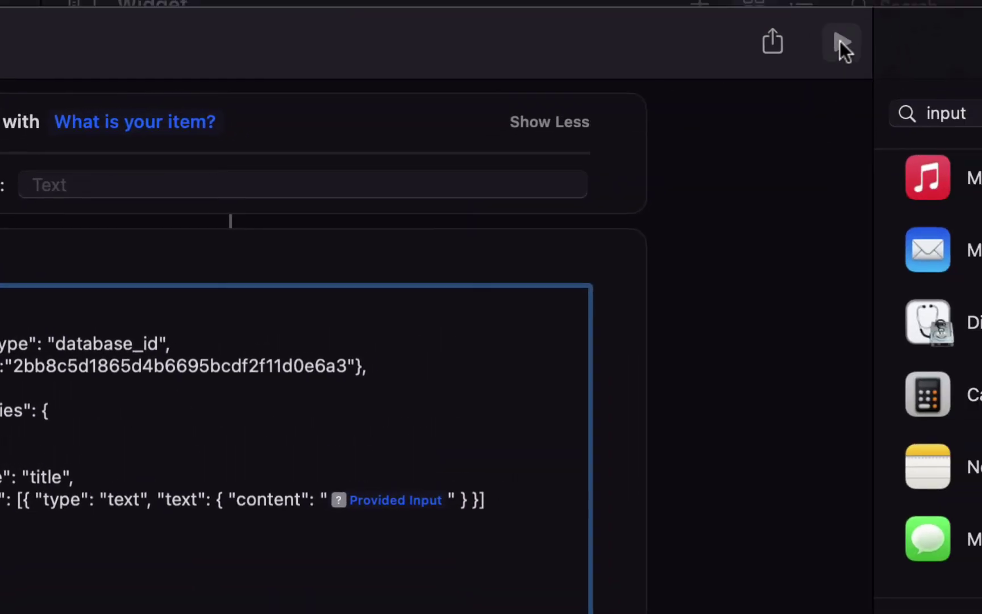
- Run the shortcut and submit 'Item for Notion Demo'
{"action": "left_click", "coordinate": [841, 41]}
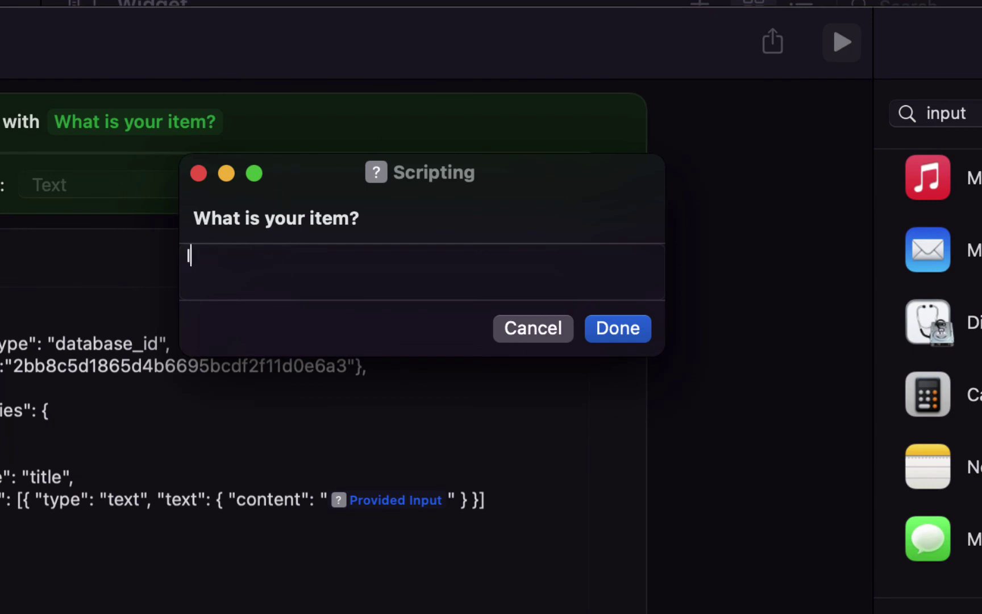
{"action": "type", "text": "Item for Notion Demo"}
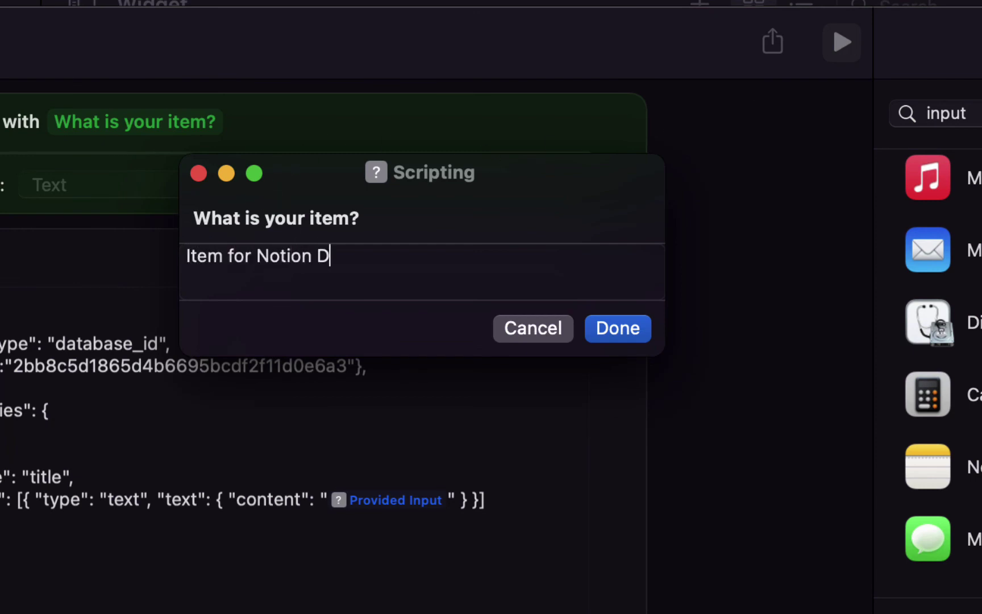
{"action": "left_click", "coordinate": [606, 316]}
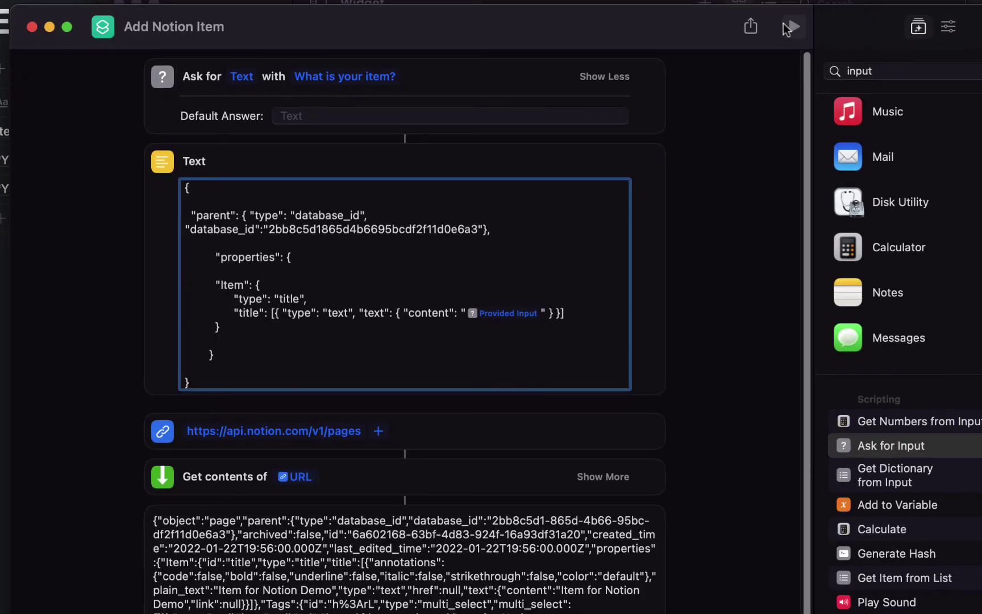
- Run the shortcut again and submit 'Another Test'
{"action": "left_click", "coordinate": [788, 19]}
{"action": "type", "text": "Another Test"}
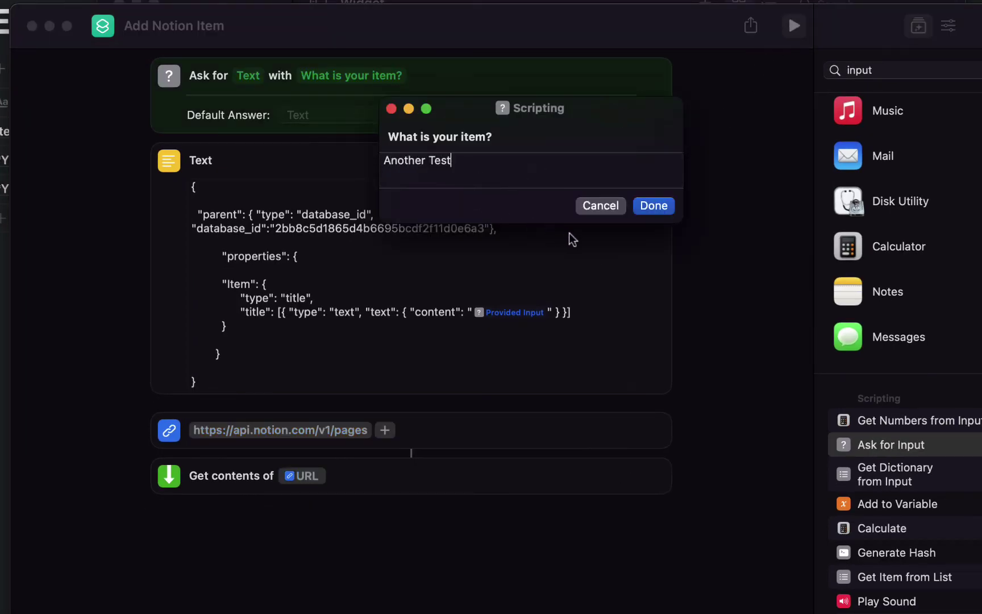
{"action": "left_click", "coordinate": [654, 206]}
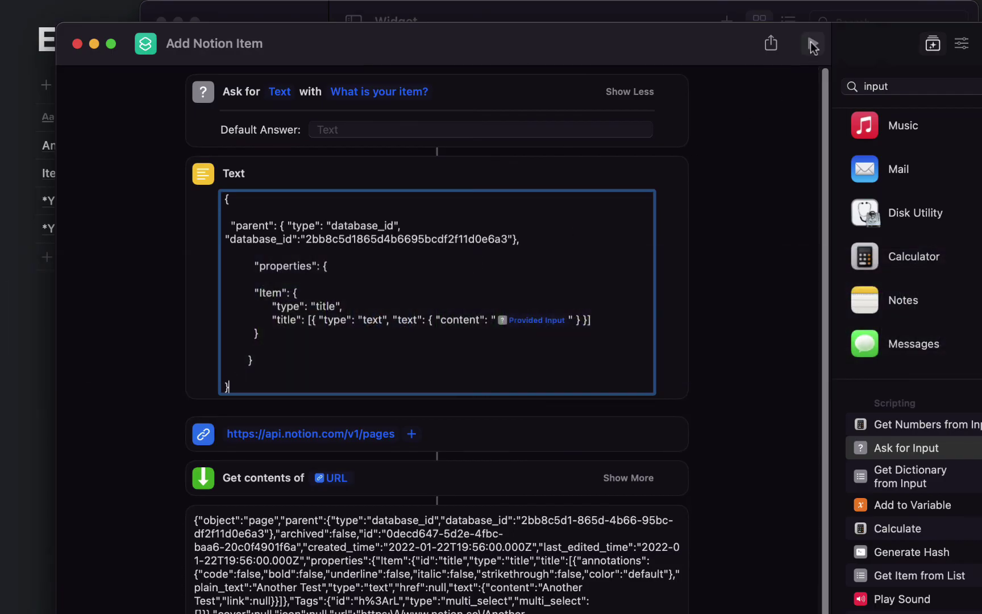
- Run the shortcut and enter the four-line item 'Multiple', 'Lines', 'Of', 'Text'
{"action": "left_click", "coordinate": [813, 44]}
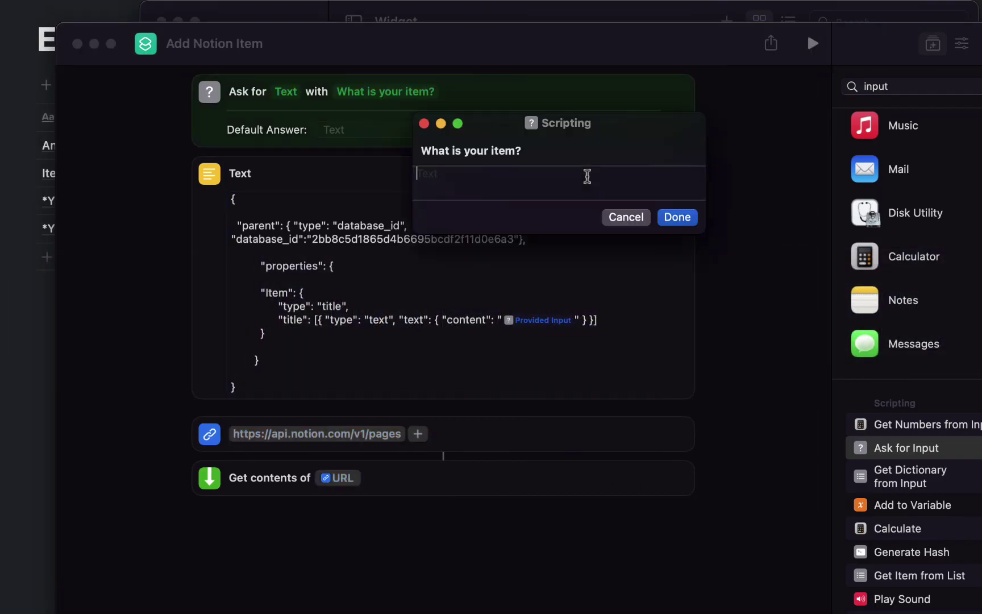
{"action": "type", "text": "Mu"}
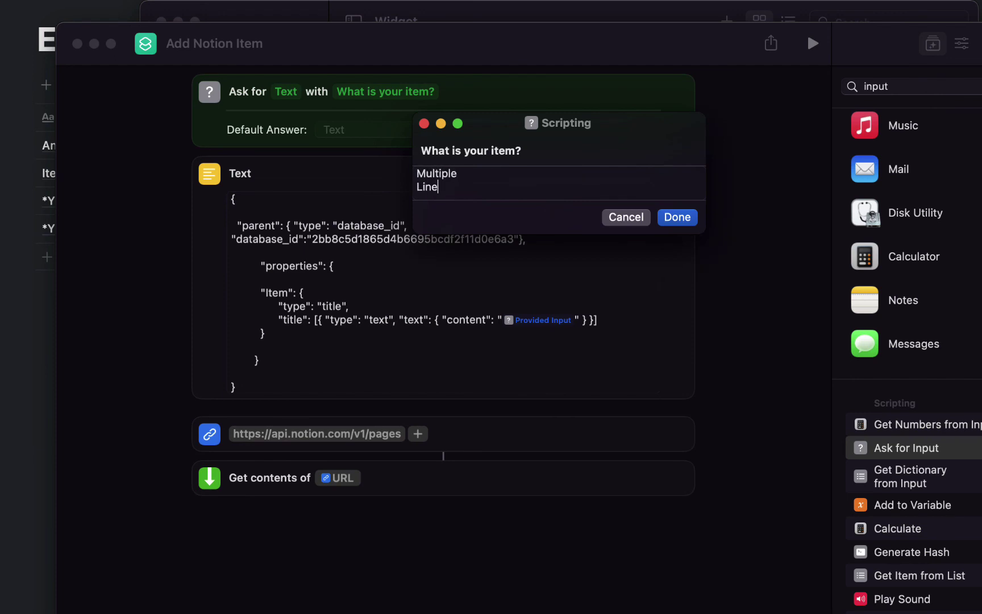
{"action": "type", "text": "ltiple"}
{"action": "key", "text": "Return"}
{"action": "type", "text": "Lines"}
{"action": "key", "text": "Return"}
{"action": "type", "text": "Of"}
{"action": "key", "text": "Return"}
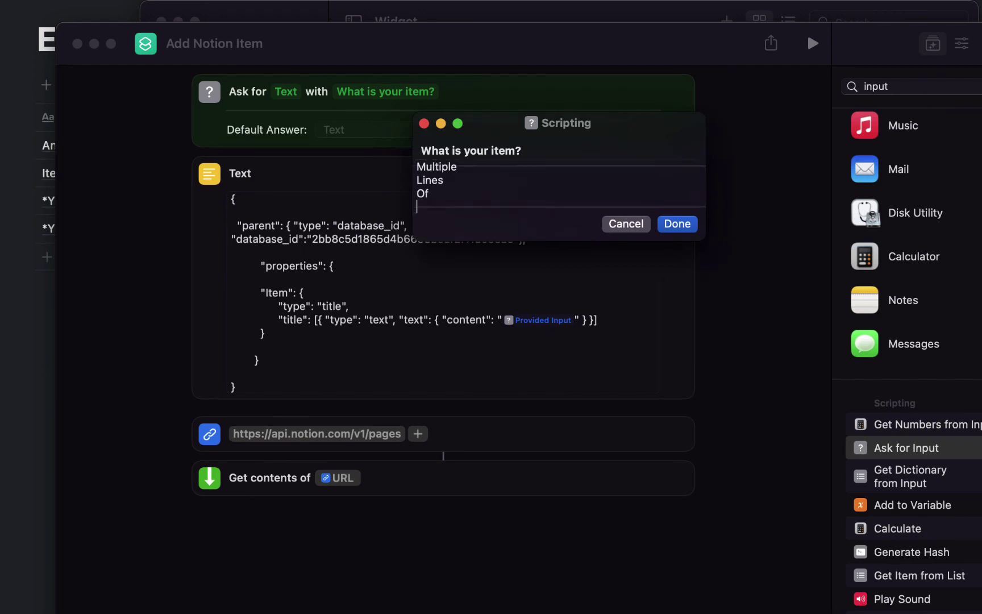
{"action": "type", "text": "Text"}
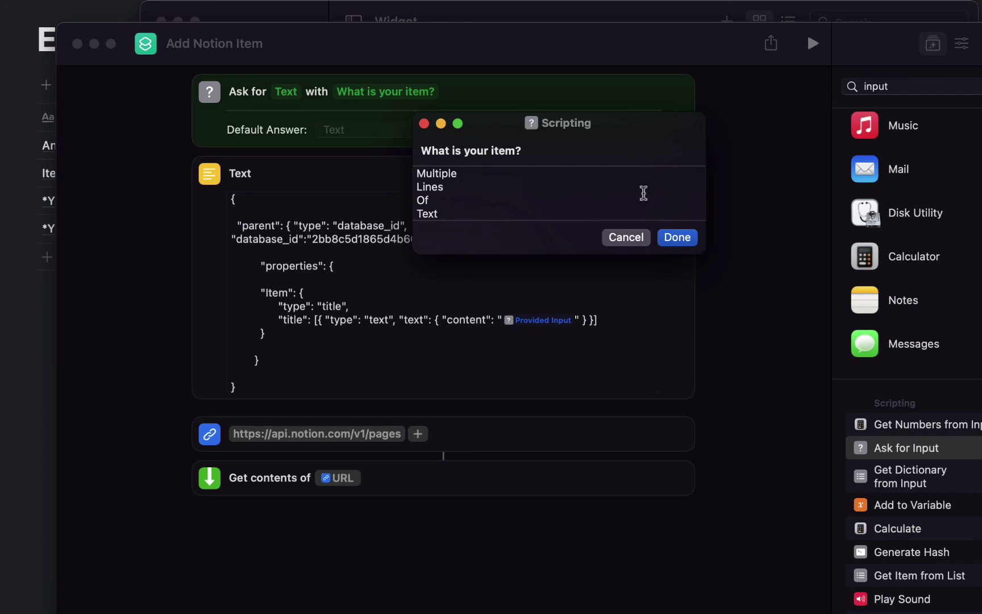
- Submit the item and highlight the 400 status and invalid_json parts of Notion's error
{"action": "left_click", "coordinate": [677, 238]}
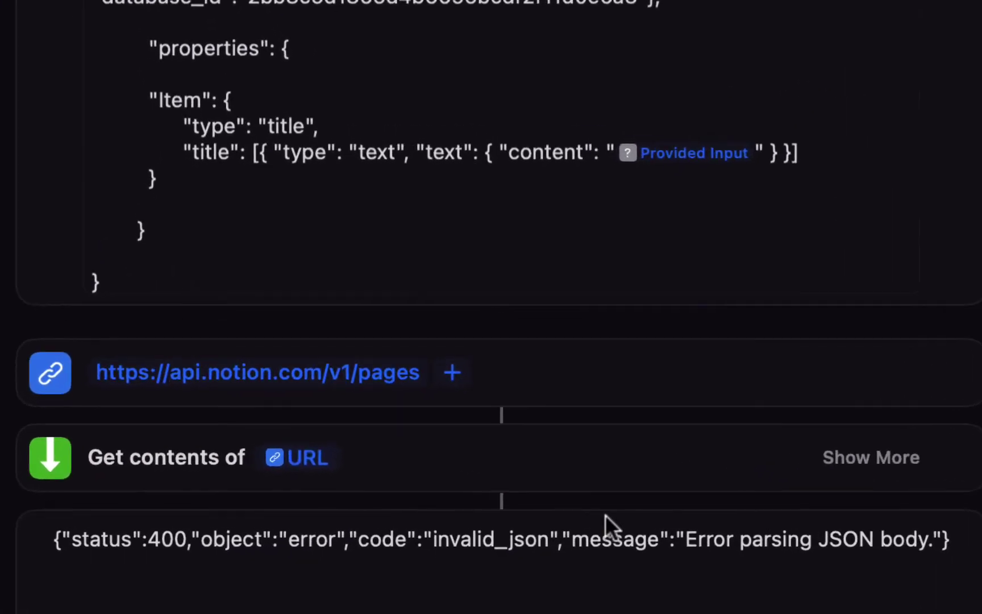
{"action": "left_click_drag", "start_coordinate": [78, 444], "coordinate": [180, 444]}
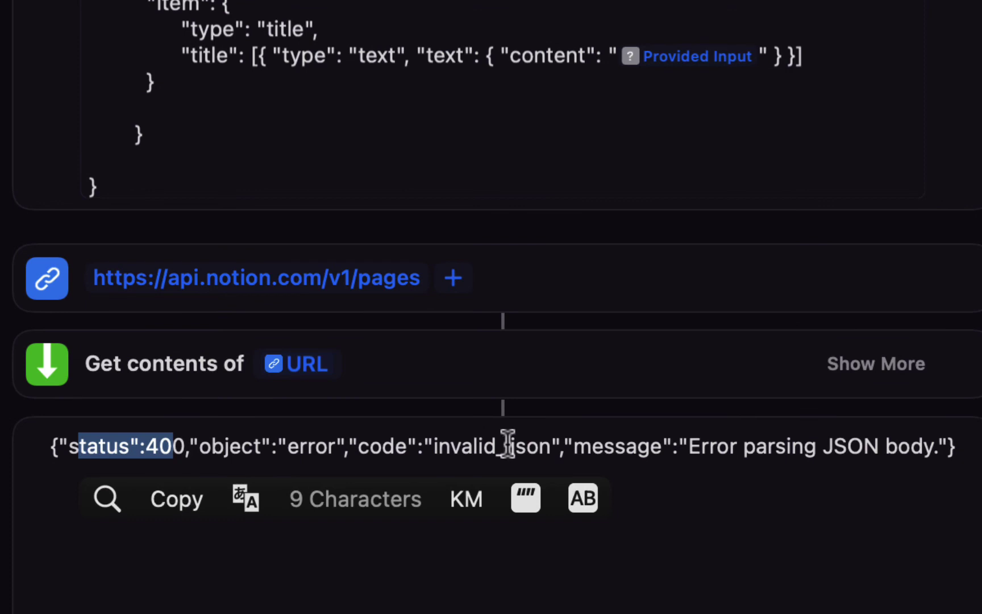
{"action": "left_click_drag", "start_coordinate": [483, 447], "coordinate": [709, 448]}
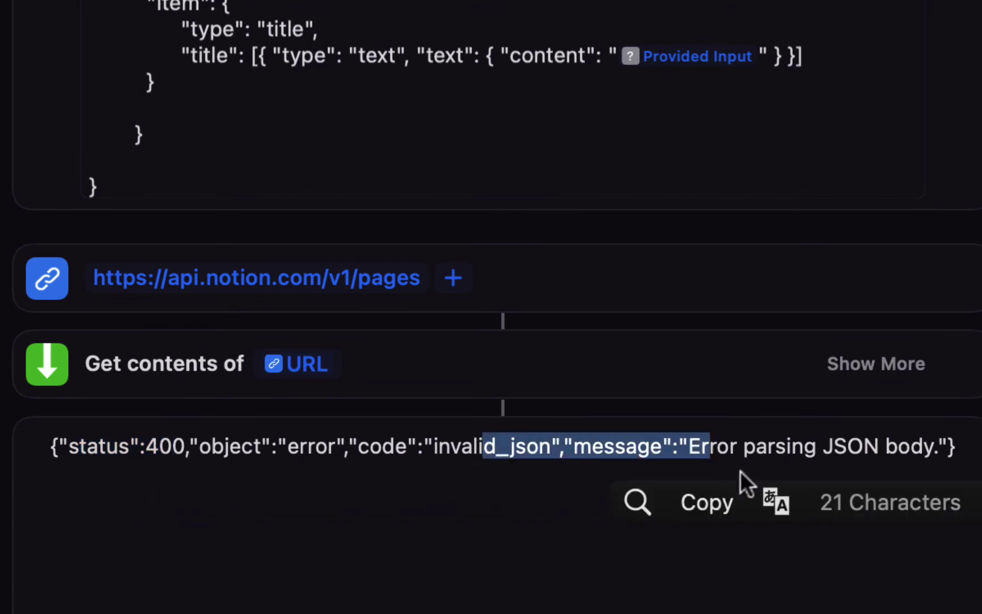